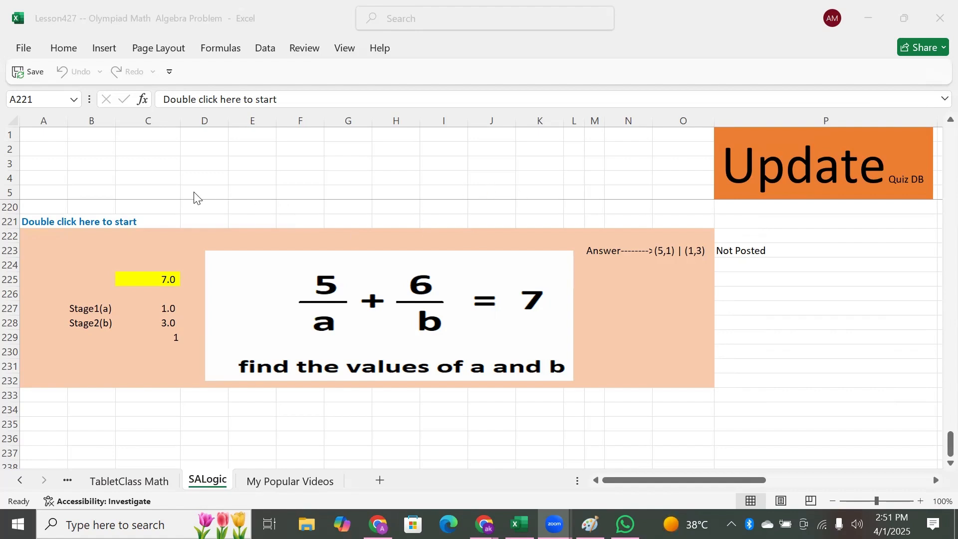
Step: Clear the x value in cell C210 of the 5^x - 2^x = 2√10^x problem
click(41, 218)
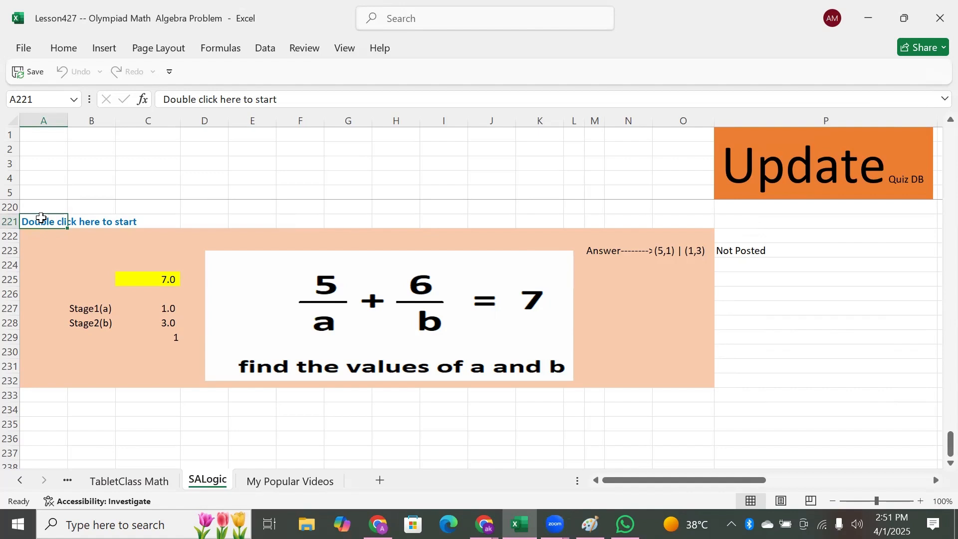
key(Up)
key(Up)
key(Up)
key(Up)
key(Up)
key(Up)
key(Up)
key(Up)
key(Up)
key(Up)
key(Up)
key(Up)
key(Up)
key(Up)
key(Up)
key(Up)
key(Up)
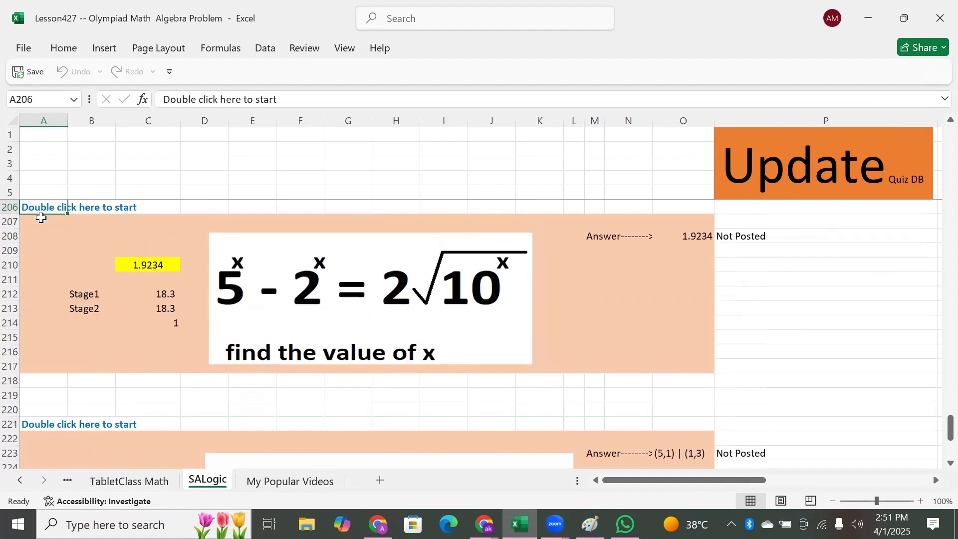
key(Down)
key(Down)
key(Down)
key(Up)
key(Up)
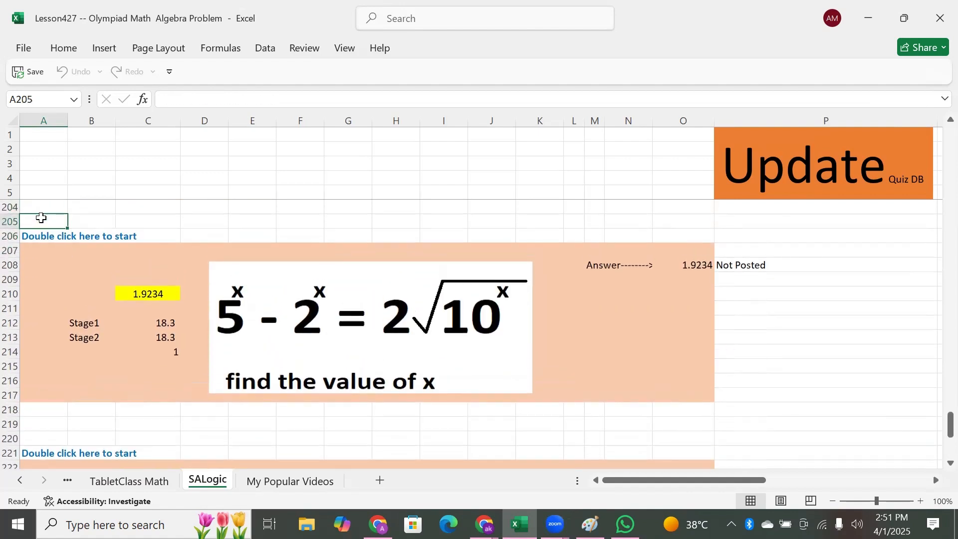
key(Down)
key(Down)
key(Down)
key(Down)
key(Down)
key(Right)
key(Right)
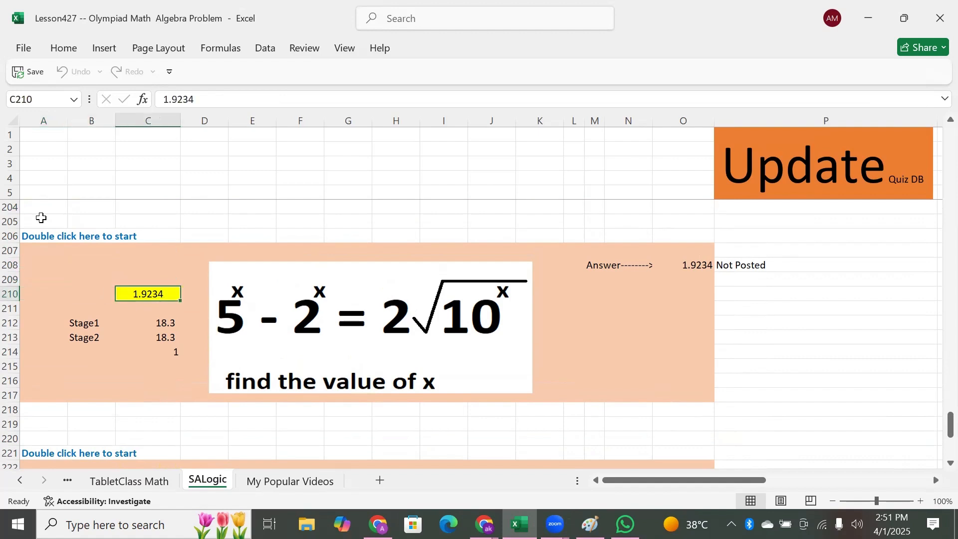
key(Delete)
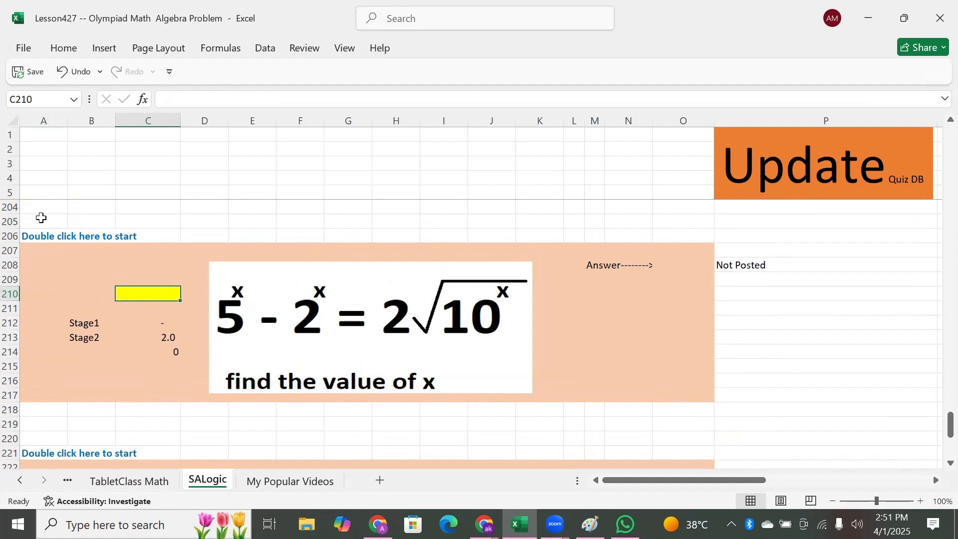
Step: Start the solver macro from cell A206 for the 5^x - 2^x problem, accepting the fast procedure
click(35, 237)
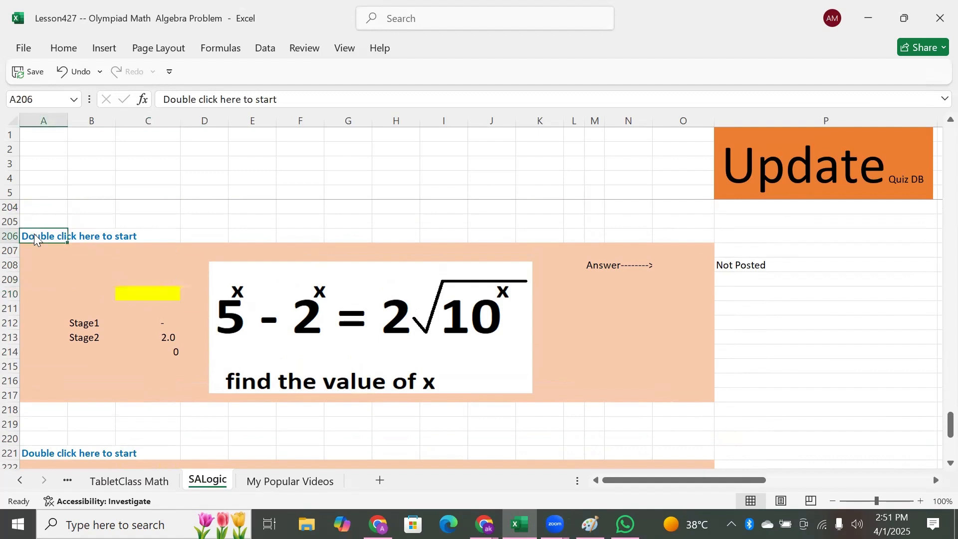
double_click(34, 236)
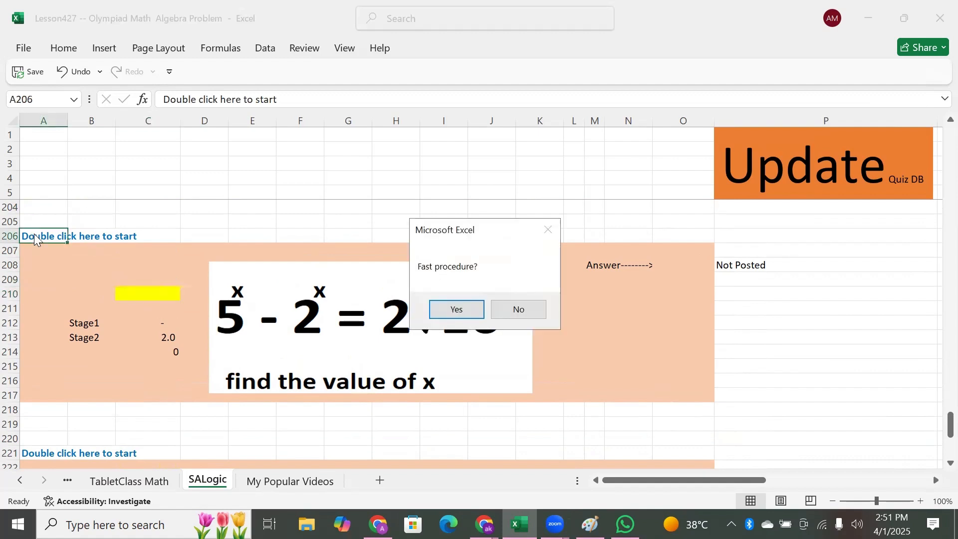
click(457, 309)
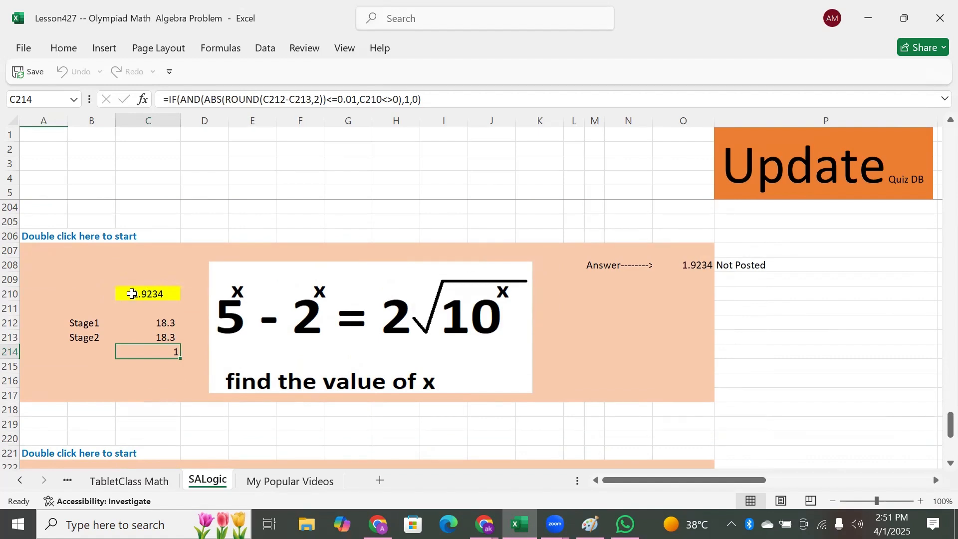
Step: Clear the x value in cell C194 of the 9^(x-2) = 72 problem
key(Up)
key(Up)
key(Up)
key(Up)
key(Up)
key(Up)
key(Up)
key(Up)
key(Up)
key(Up)
key(Up)
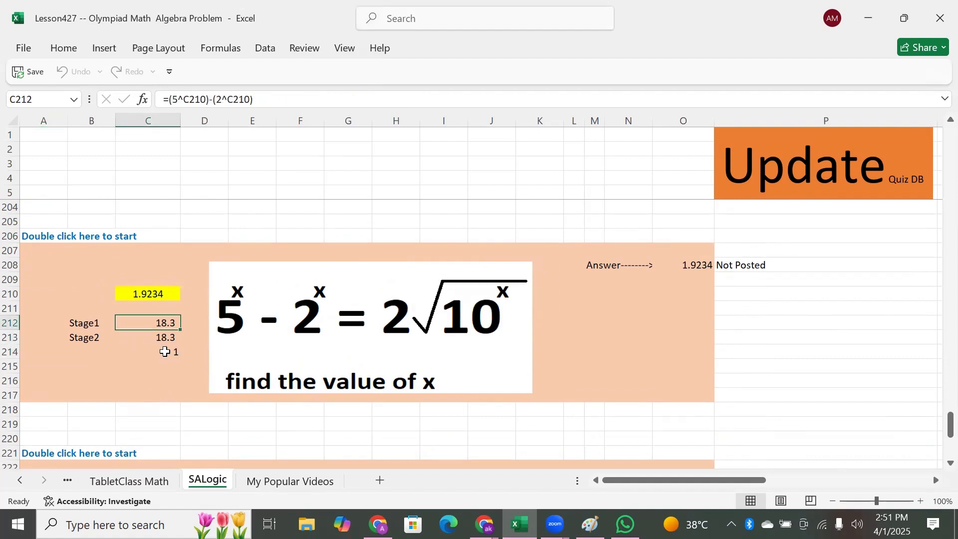
key(Up)
key(Up)
key(Up)
key(Up)
key(Up)
key(Up)
key(Up)
key(Up)
key(Up)
key(Up)
key(Up)
key(Up)
key(Up)
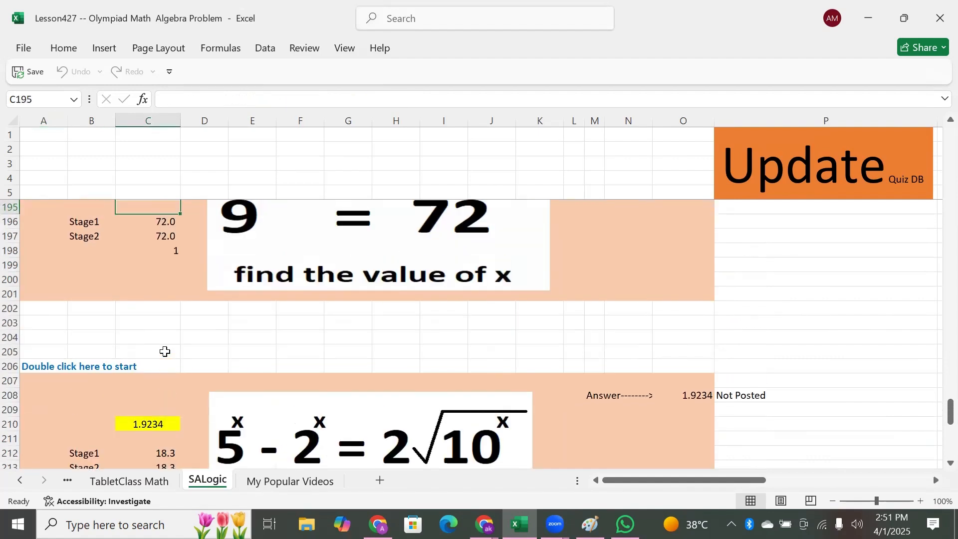
key(Up)
key(Up)
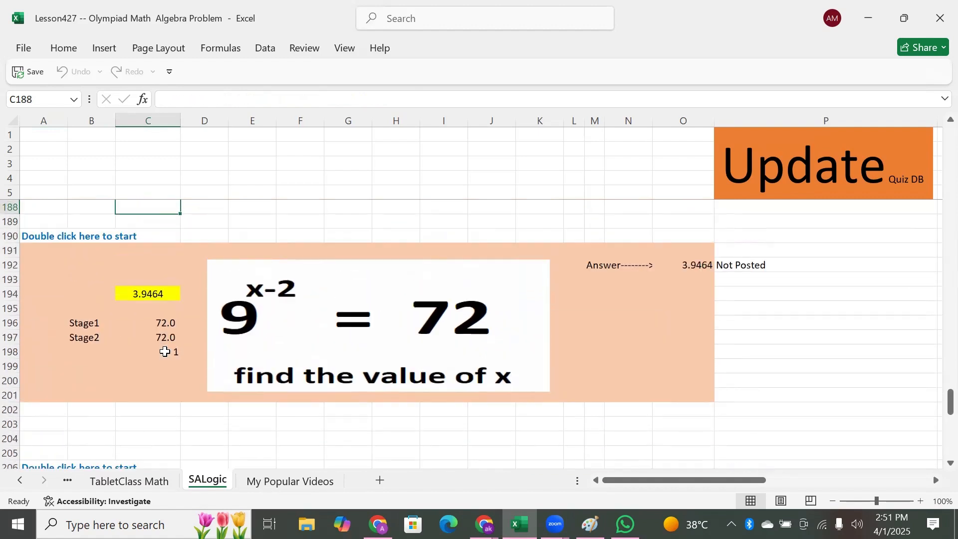
key(Down)
key(Down)
key(Left)
key(Left)
key(Down)
key(Down)
key(Down)
key(Down)
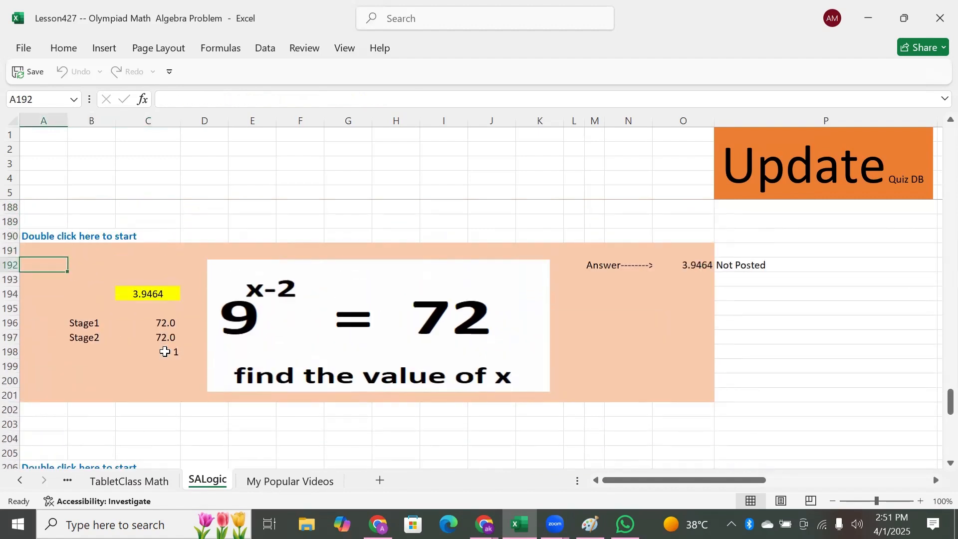
key(Right)
key(Right)
key(Delete)
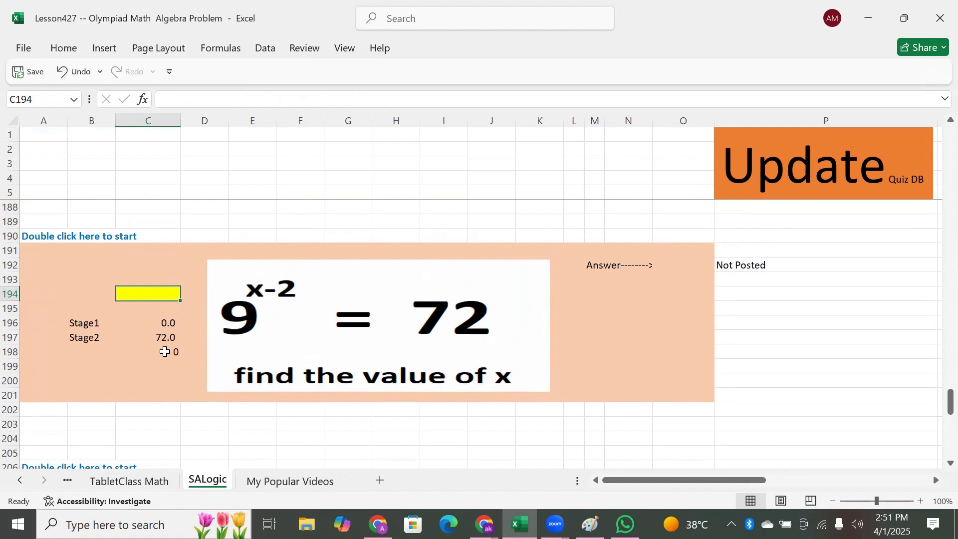
Step: Start the solver macro from cell A190 for the 9^(x-2) = 72 problem, accepting the fast procedure
click(28, 238)
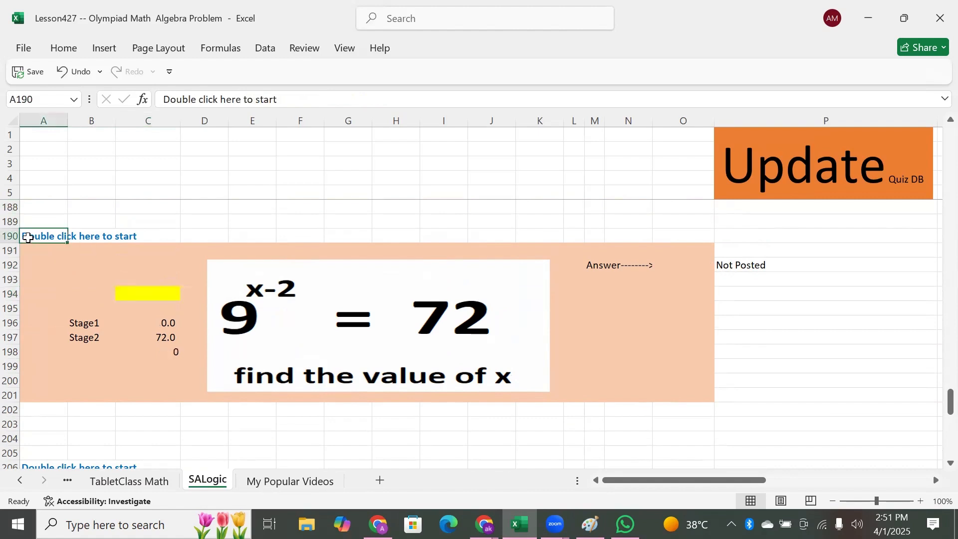
double_click(28, 238)
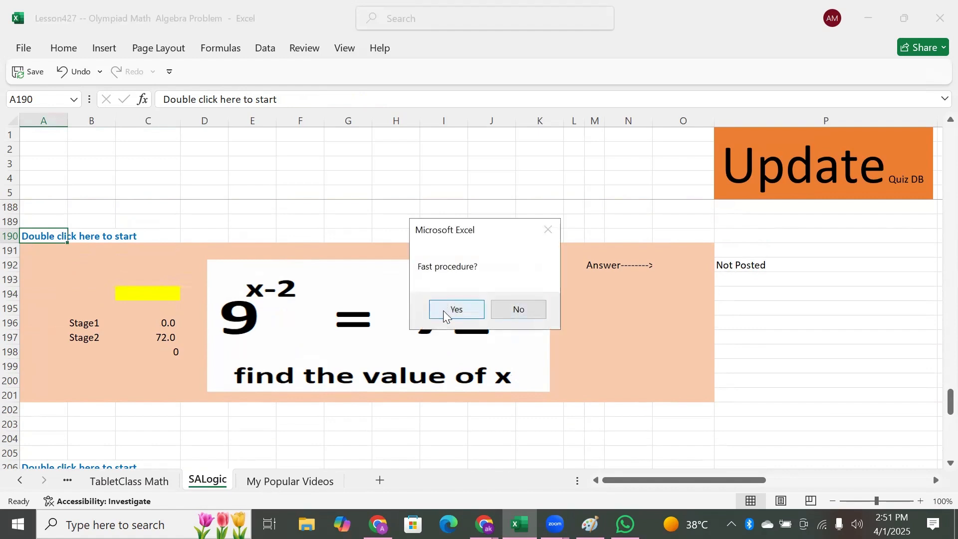
click(443, 311)
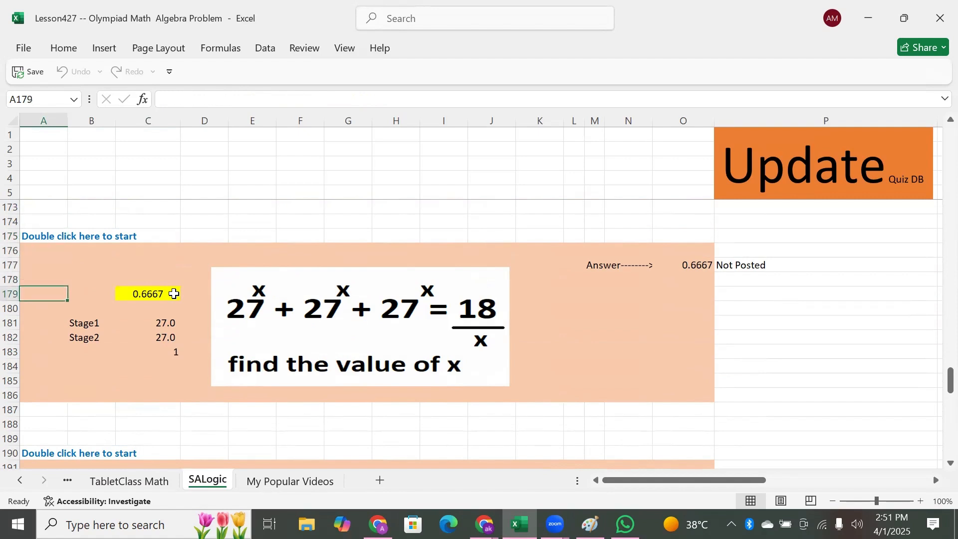
Step: Clear x in cell C179 of the 27^x + 27^x + 27^x = 18/x problem and solve it again with the fast procedure
key(Delete)
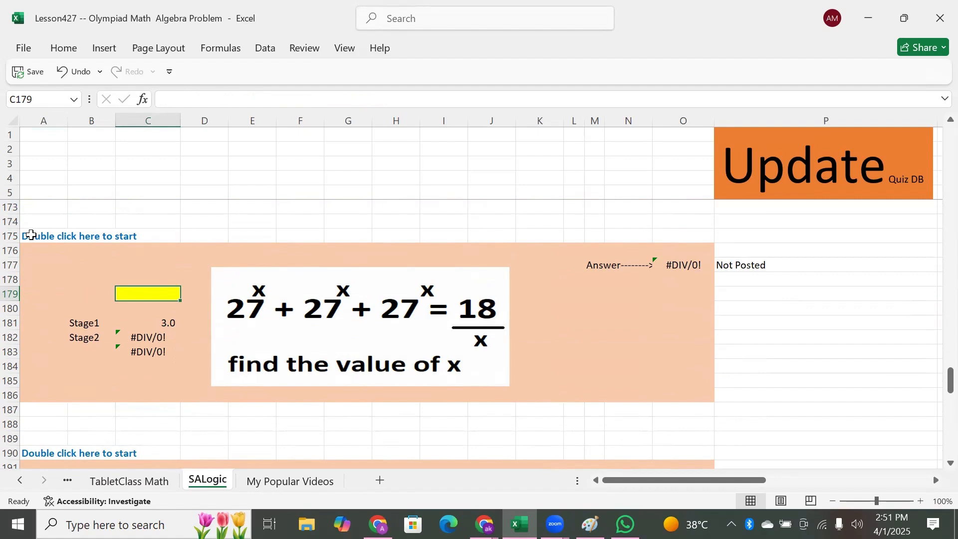
double_click(27, 238)
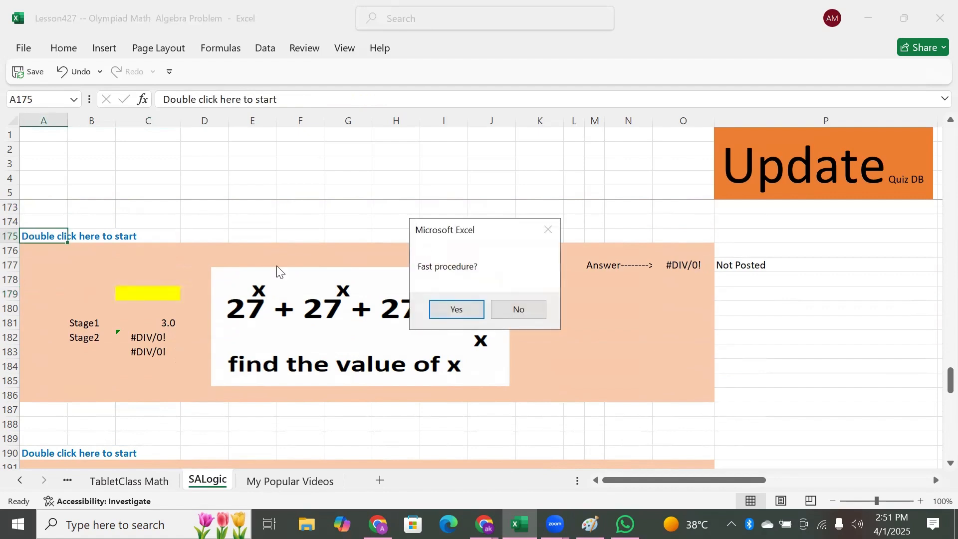
click(450, 310)
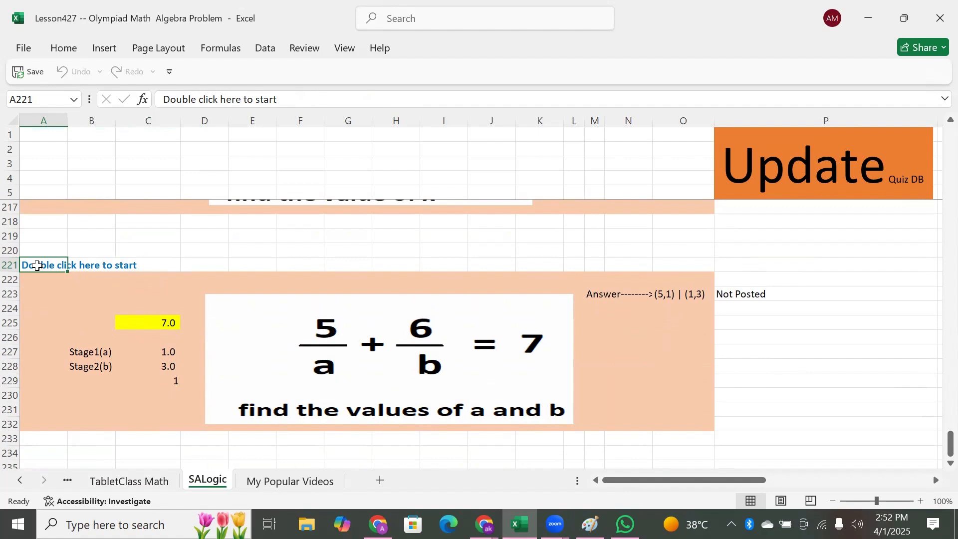
Step: Clear the a and b values in cells C227 and C228 of the 5/a + 6/b = 7 problem
click(145, 327)
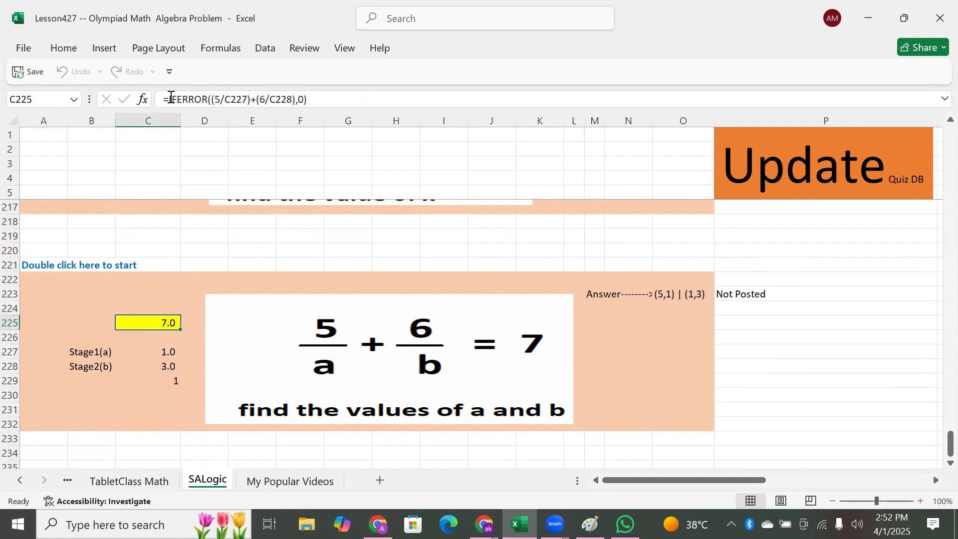
click(169, 352)
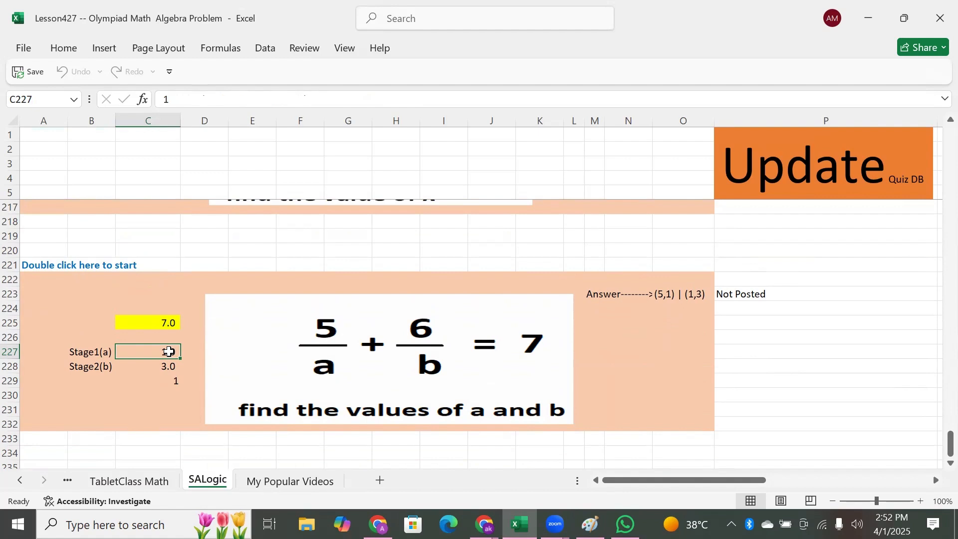
key(shift+Down)
key(Delete)
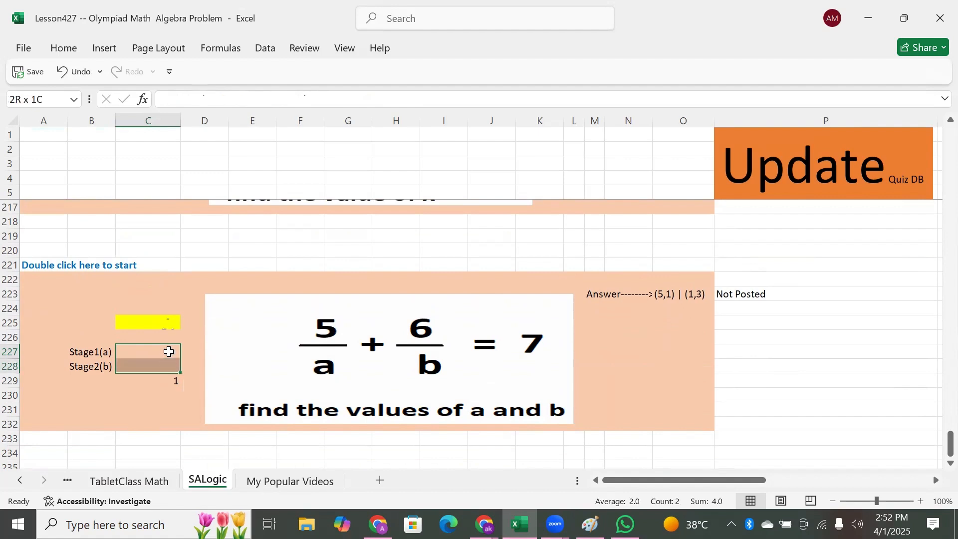
Step: Examine the formula in cell C225 and the a and b cells C227 and C228 that it refers to
click(145, 320)
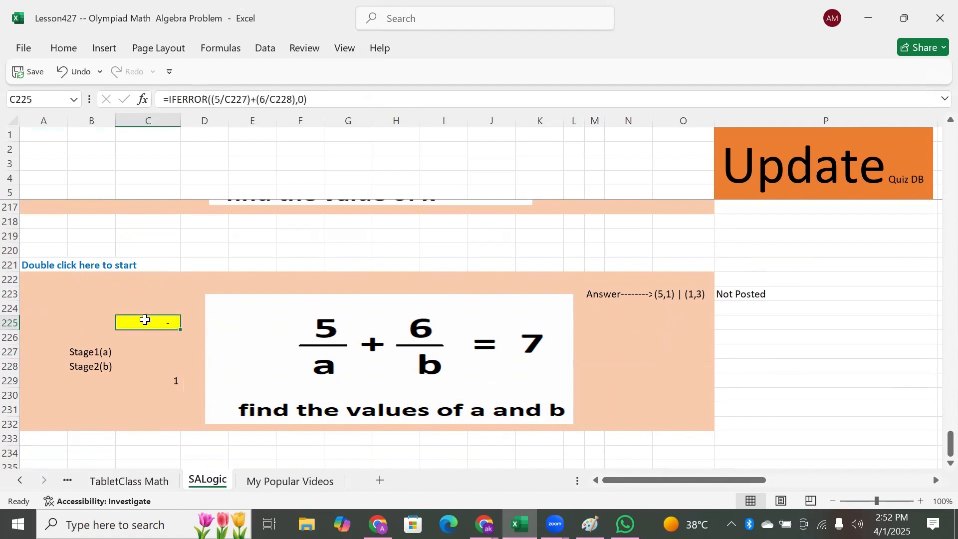
click(149, 352)
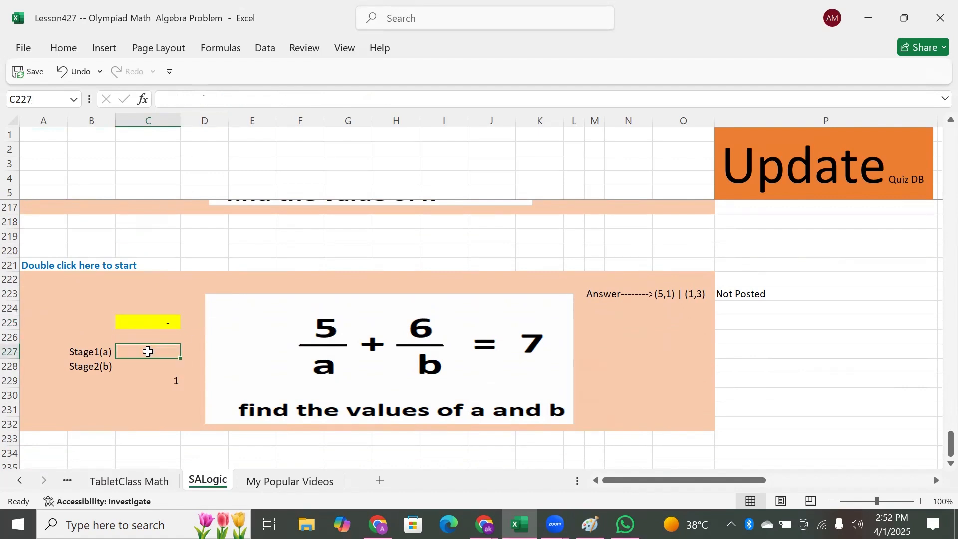
key(Return)
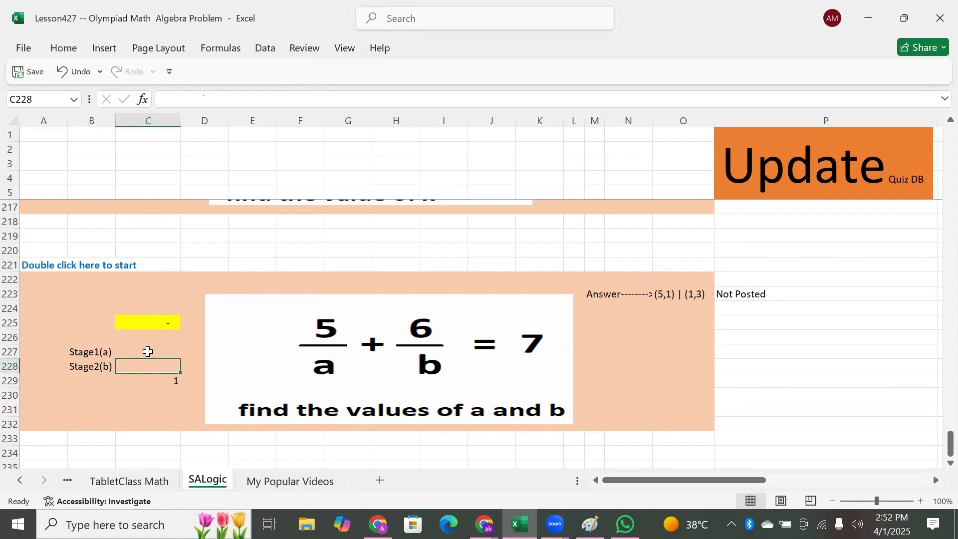
click(148, 352)
key(Return)
click(148, 352)
key(Up)
key(Up)
key(Up)
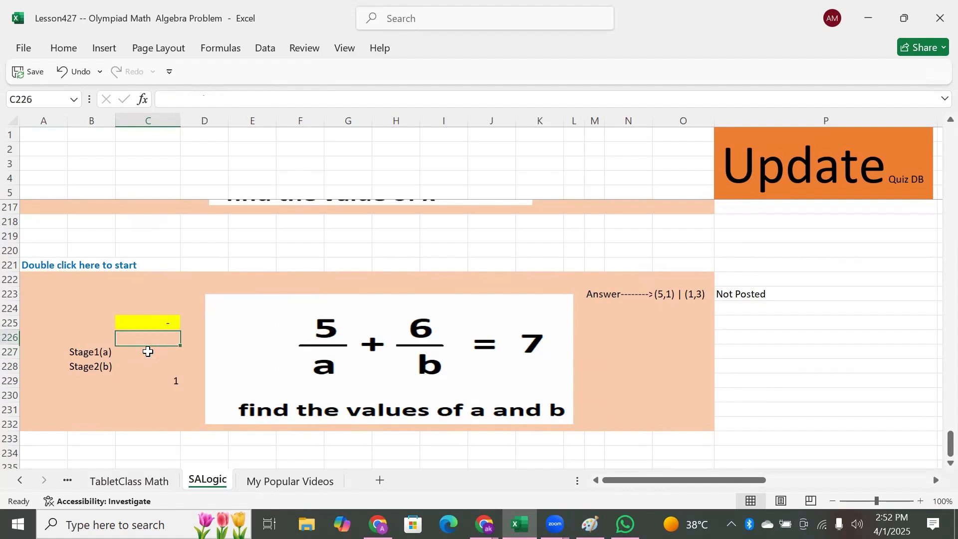
key(Down)
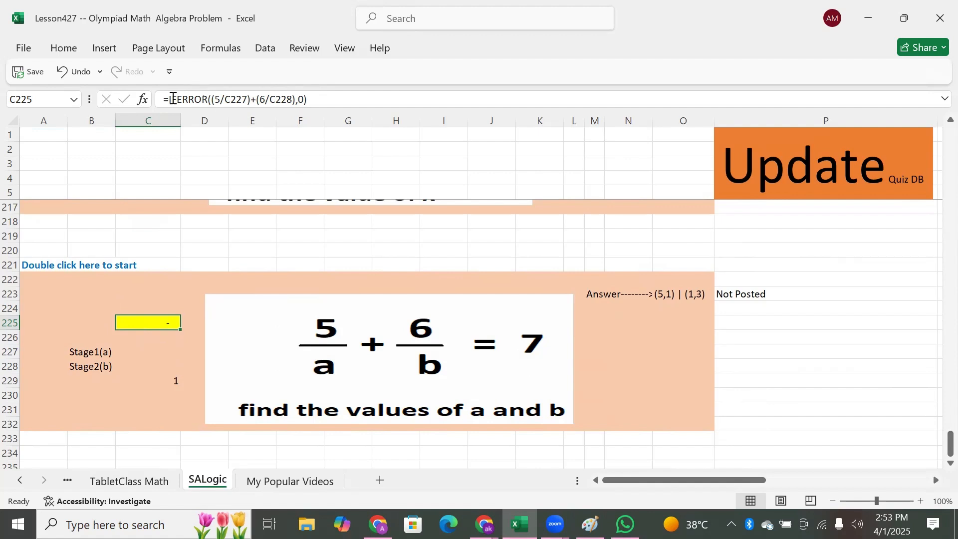
Step: Run the solver macro from cell A221 for the 5/a + 6/b problem with the fast procedure and a target value of 7
click(35, 266)
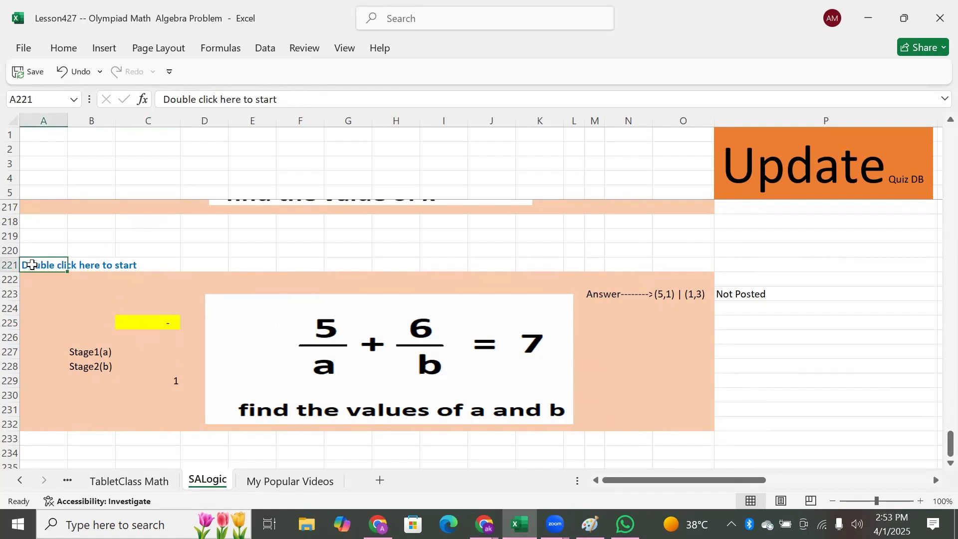
double_click(32, 264)
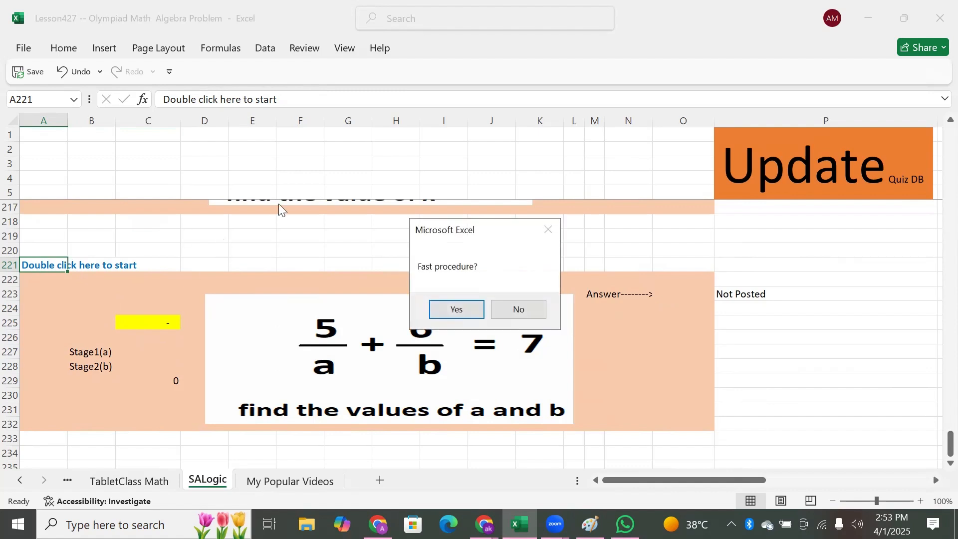
click(460, 308)
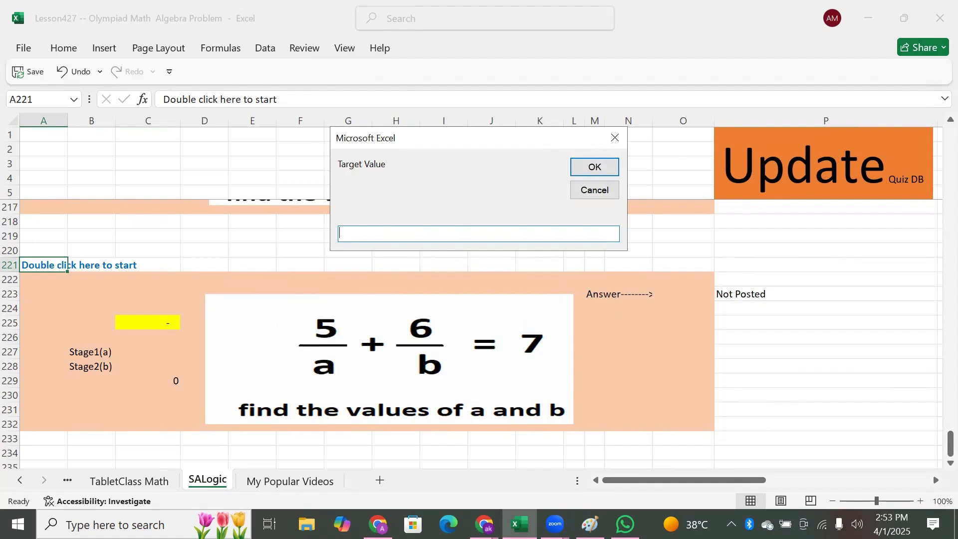
text(7)
key(Return)
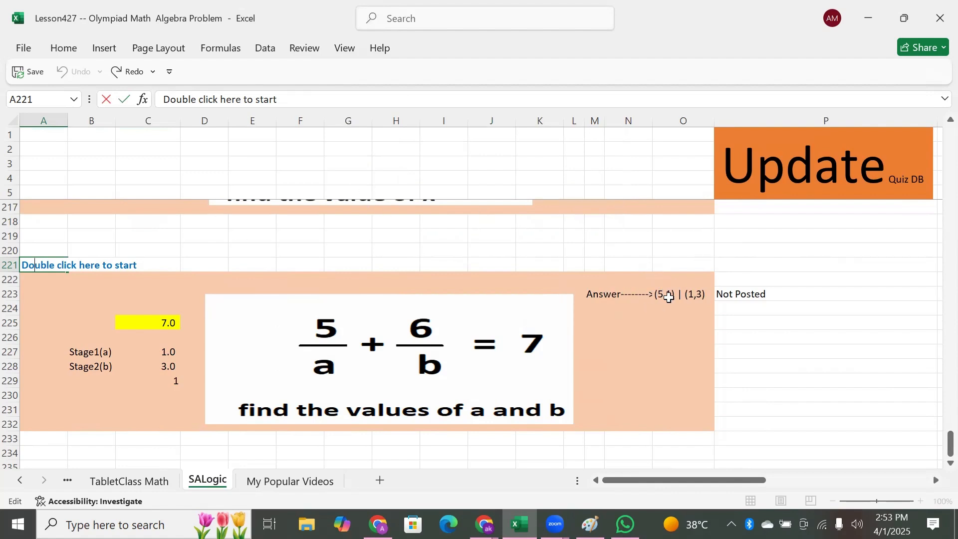
Step: Test the other solution pair by setting a to 5 in cell C227 and b to 1 in cell C228
click(158, 351)
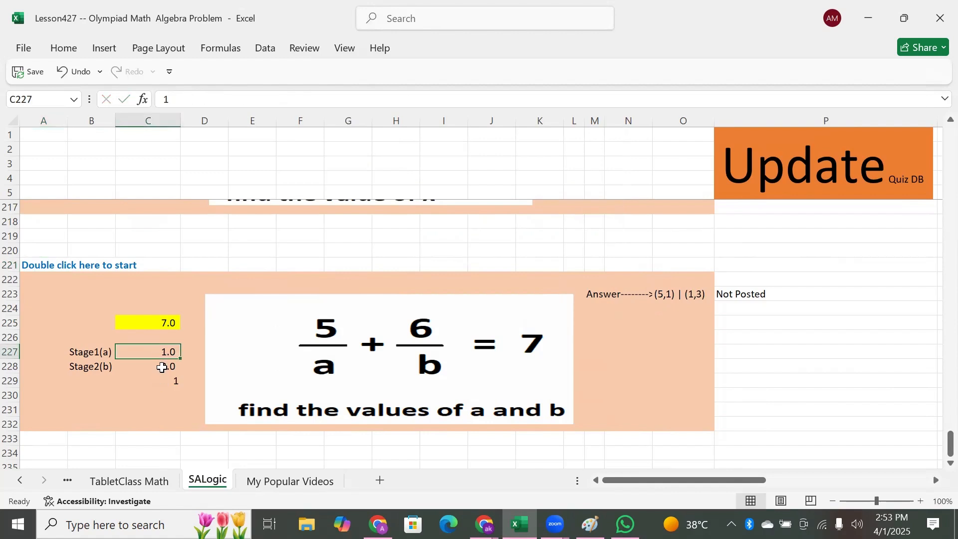
click(161, 367)
click(163, 351)
text(5)
key(Return)
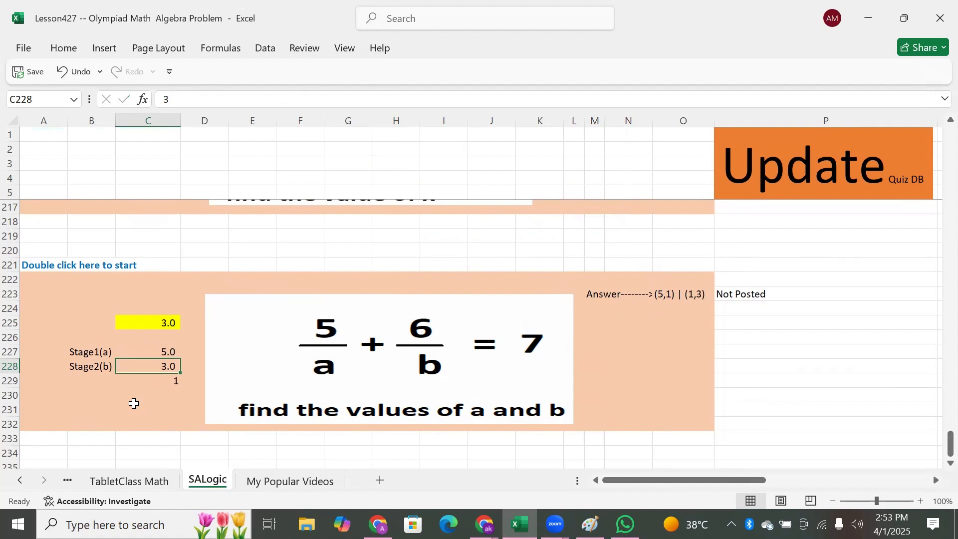
text(1)
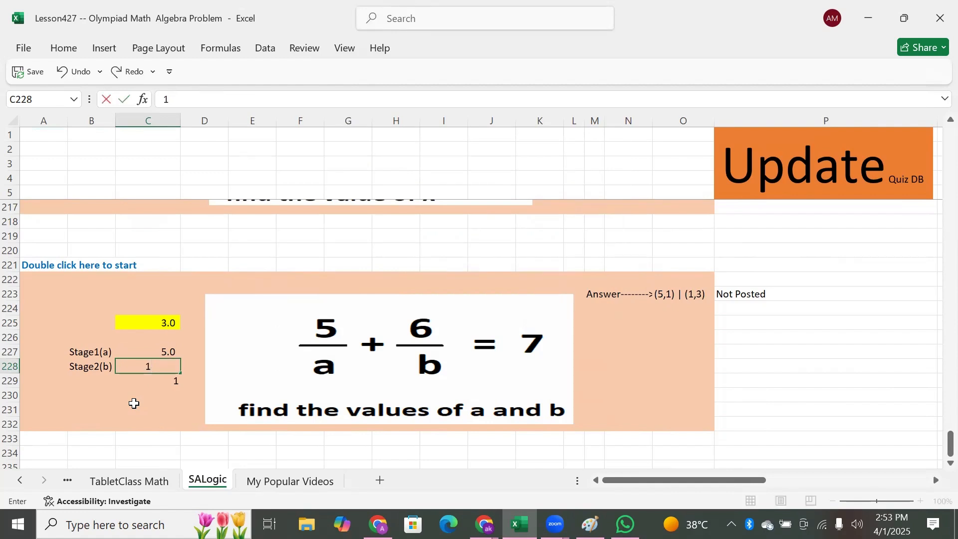
key(Return)
key(Up)
key(Up)
key(Up)
key(Up)
key(Up)
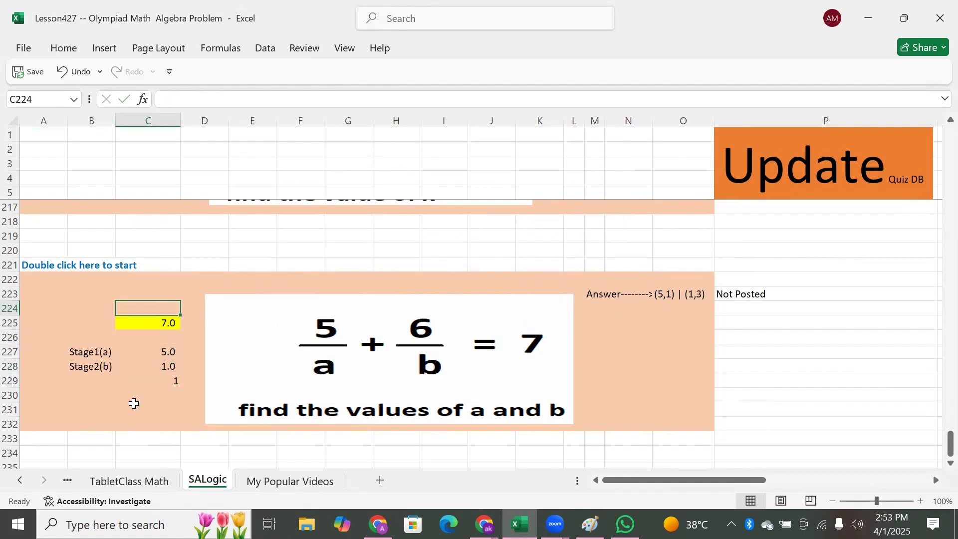
Step: Test the second solution pair by setting a to 1 in cell C227 and b to 3 in cell C228
key(Down)
key(Down)
key(Down)
key(Down)
key(Up)
key(Up)
key(Up)
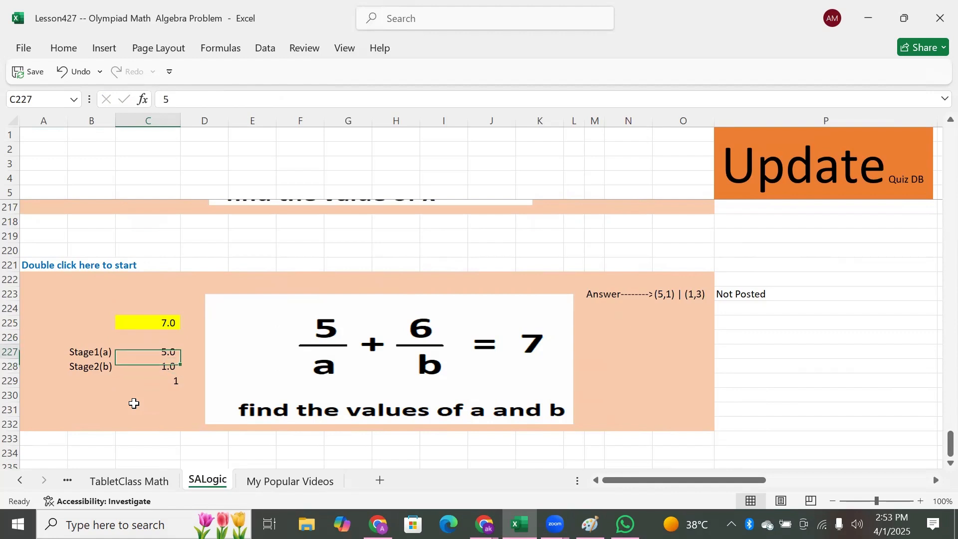
key(Up)
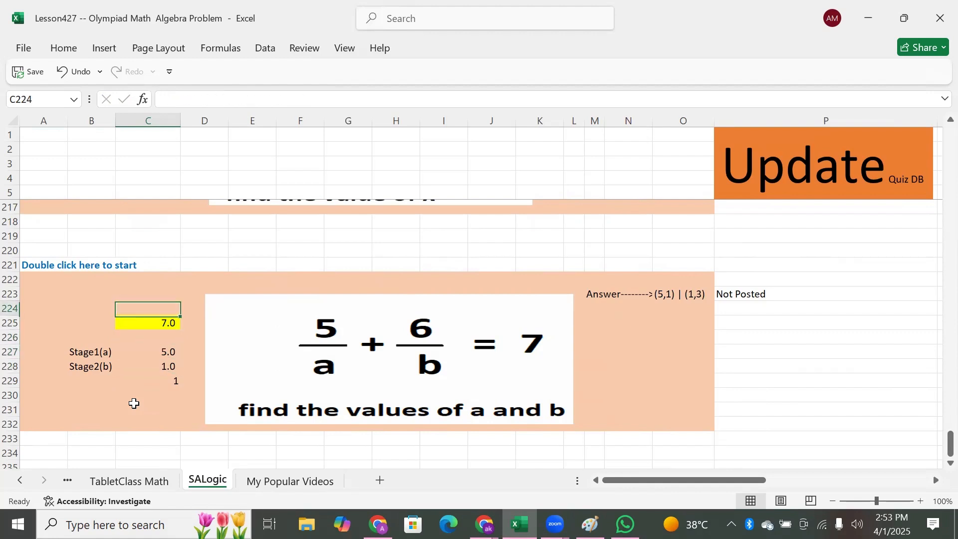
key(Down)
key(Down)
key(Down)
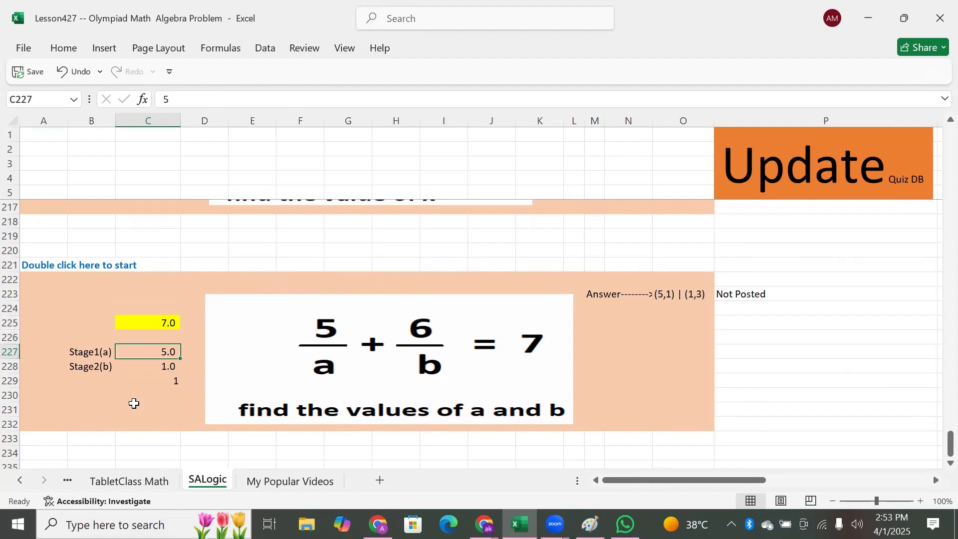
text(1)
key(Return)
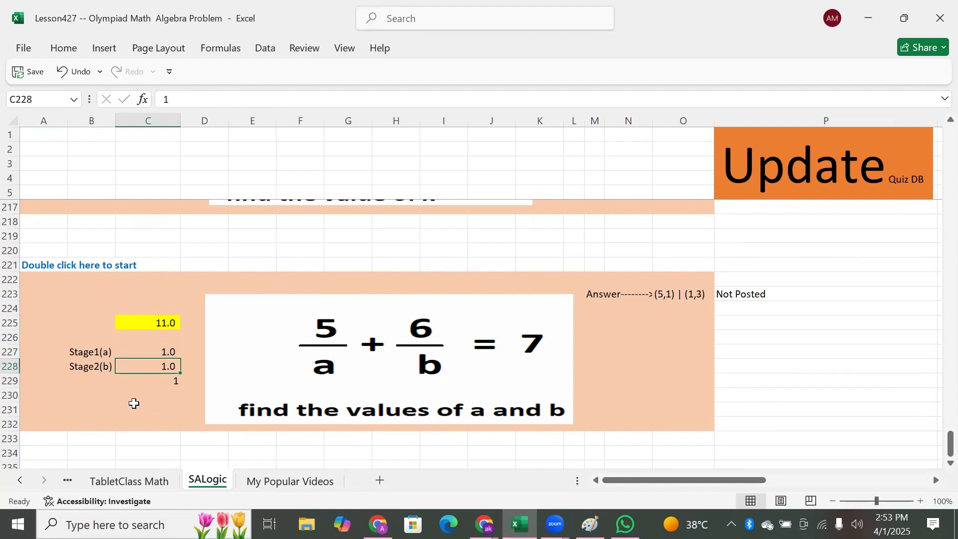
text(3)
key(Return)
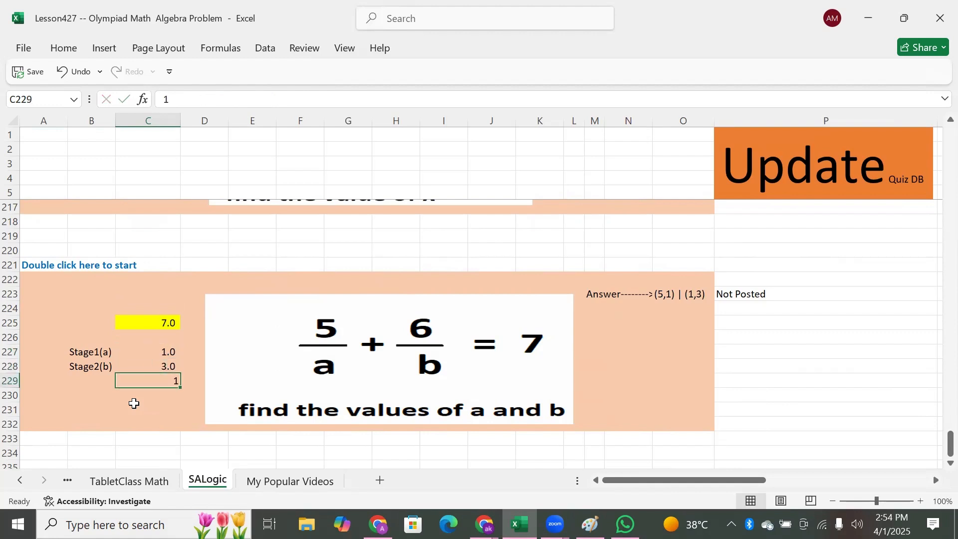
Step: Check the a and b values in cells C227 and C228 against the formula result in cell C225
key(Up)
key(Up)
key(Down)
key(Down)
key(Up)
key(Up)
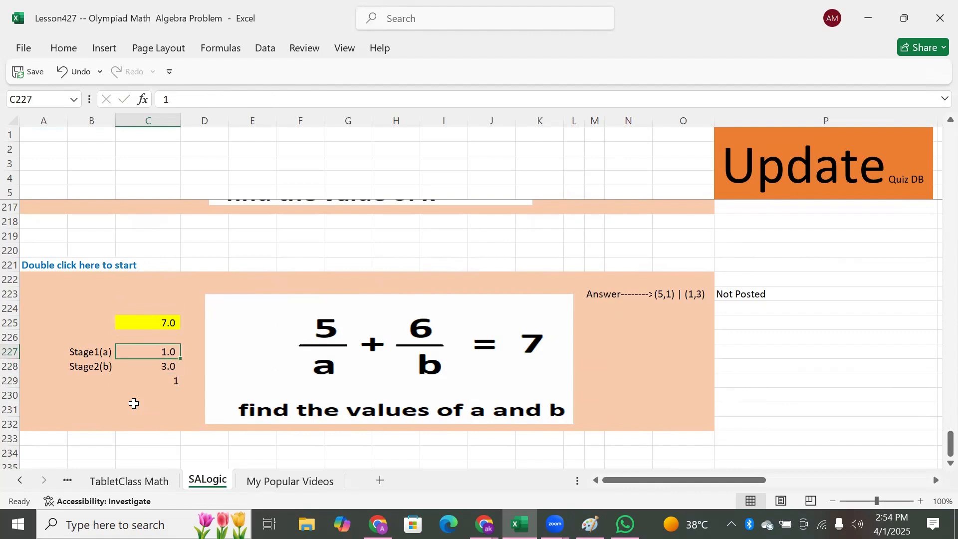
key(Down)
key(Up)
key(Up)
key(Up)
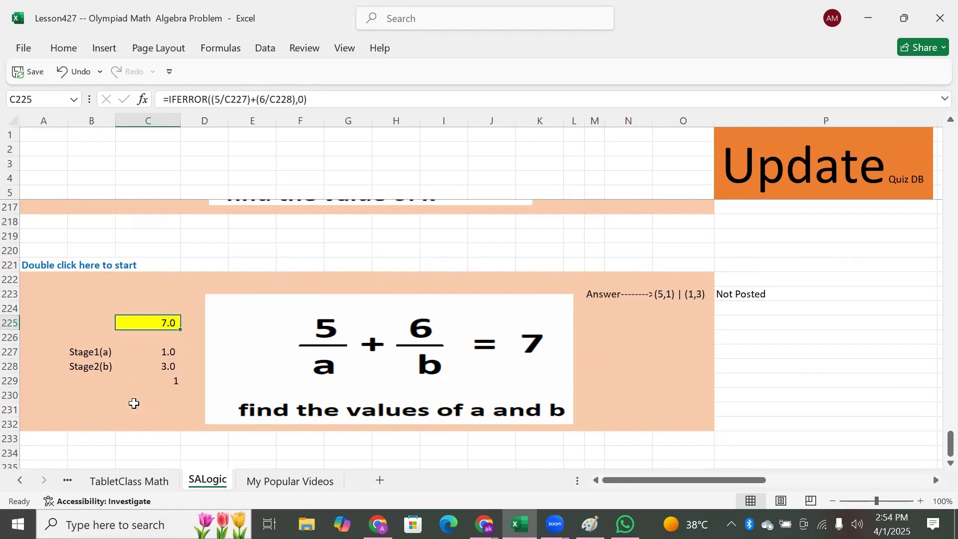
Step: Review the recorded answer pairs in row 223 of the 5/a + 6/b = 7 problem
key(Right)
key(Right)
key(Up)
key(Up)
key(Up)
key(Down)
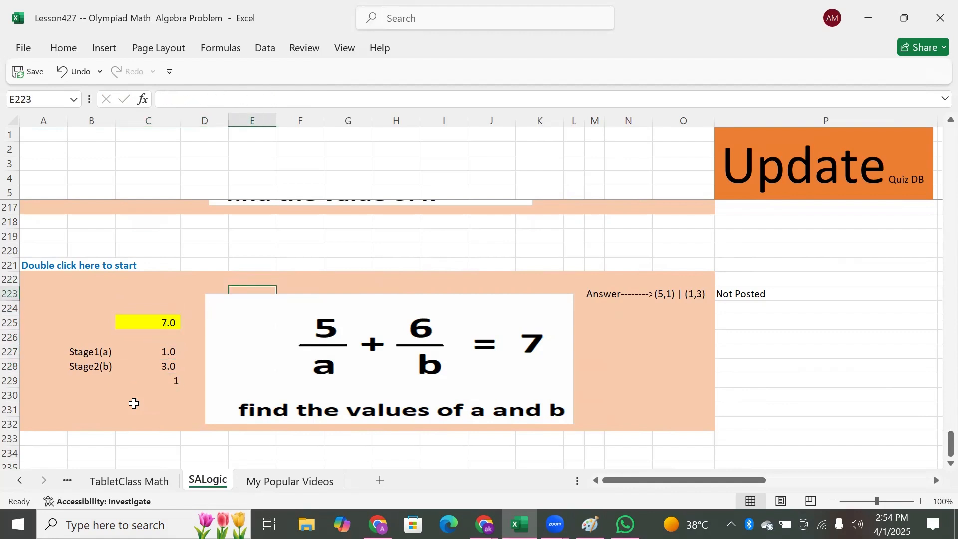
key(Right)
key(ctrl+Right)
key(Right)
key(Right)
key(Left)
key(Left)
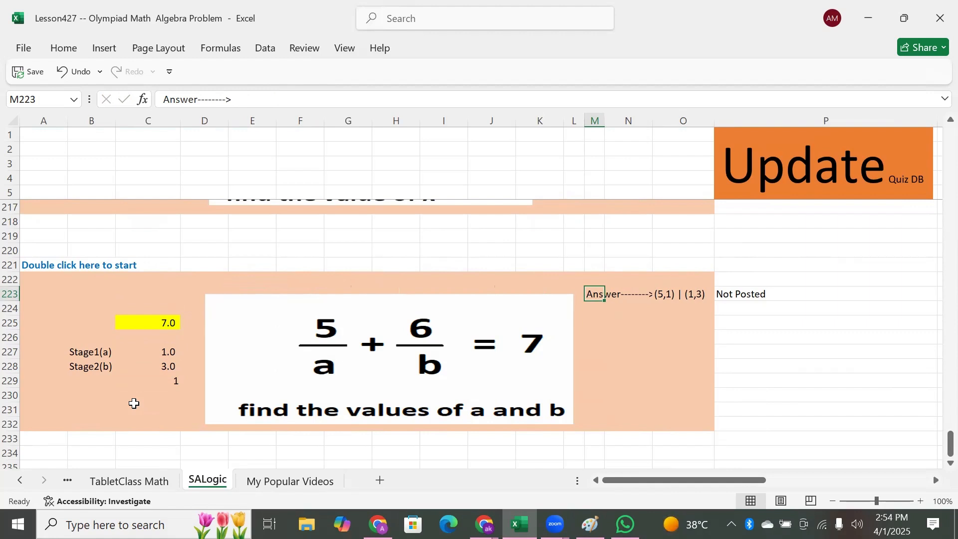
Step: Go back to the preceding 5^x - 2^x problem and examine the content of its highlighted x cell C210
key(Up)
key(ctrl+Up)
key(Up)
key(Up)
key(Up)
key(Up)
key(Up)
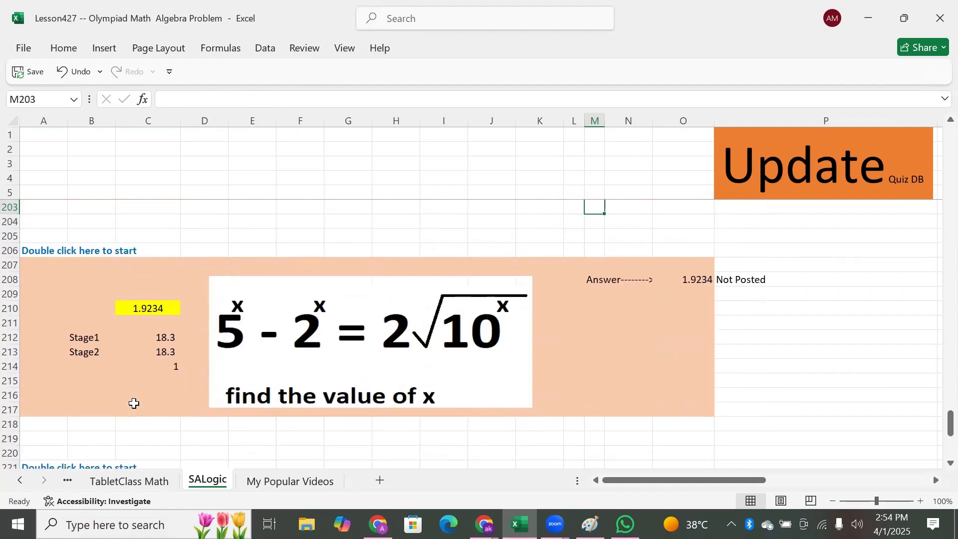
key(Down)
key(Down)
key(Down)
key(Down)
key(Down)
key(Down)
key(Down)
key(Down)
key(Down)
key(Up)
key(Up)
key(Up)
key(Up)
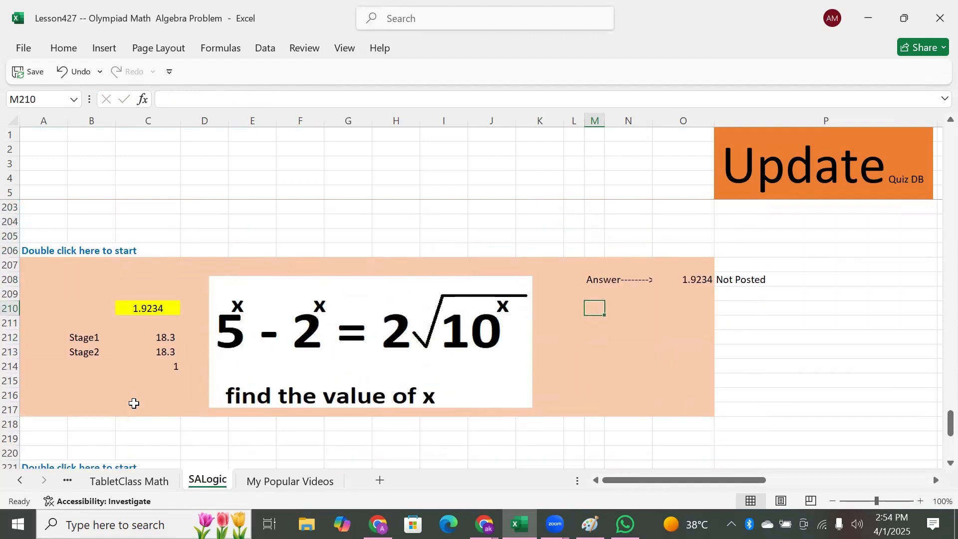
key(Left)
key(Down)
key(Left)
key(Left)
key(Left)
key(Left)
key(Left)
key(Left)
key(Left)
key(Left)
key(Left)
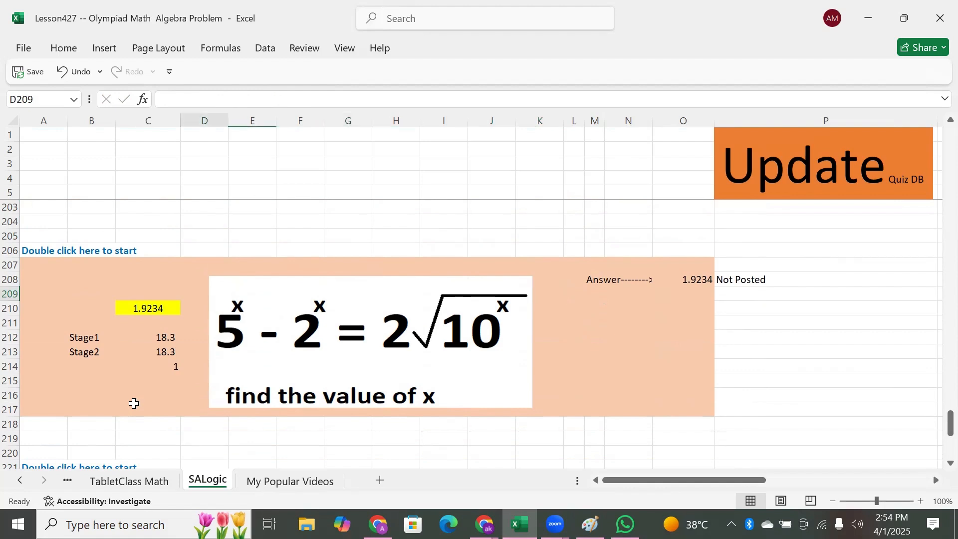
key(Down)
key(Up)
key(Up)
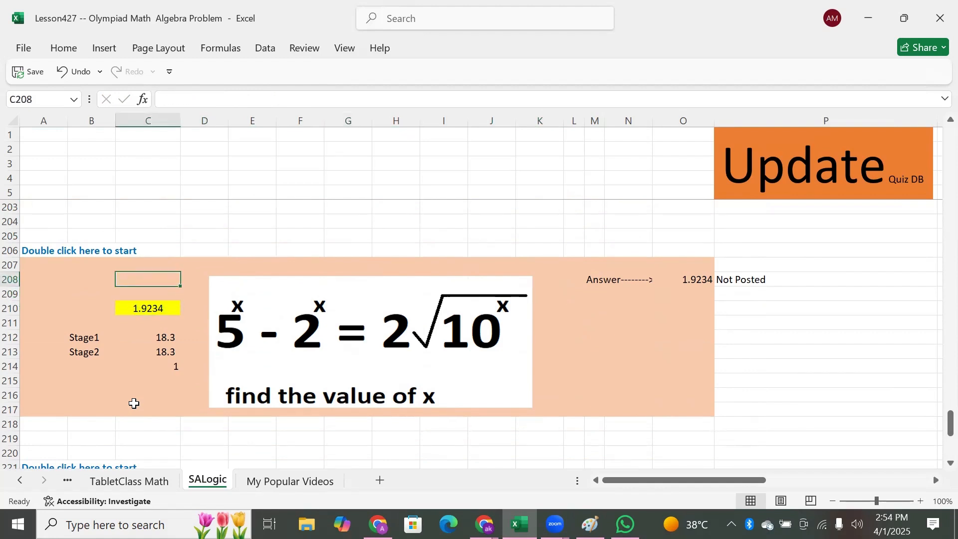
key(Down)
key(Down)
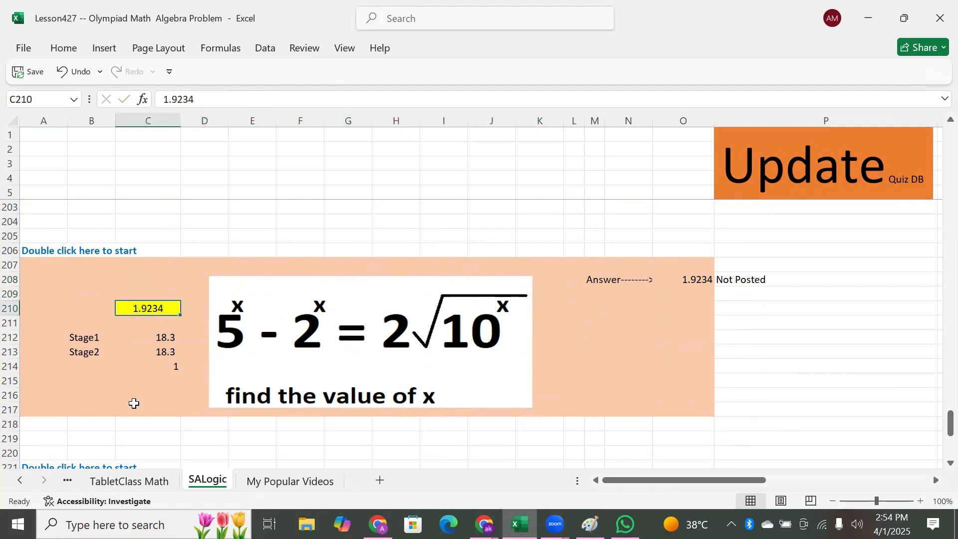
Step: Return to the 5/a + 6/b = 7 problem and examine the formula in its highlighted cell C225 for comparison
key(Down)
key(Down)
key(Down)
key(Down)
key(Down)
key(Down)
key(Down)
key(Down)
key(Down)
key(Down)
key(Down)
key(Down)
key(Down)
key(Down)
key(Down)
key(Down)
key(Down)
key(Down)
key(Down)
key(Down)
key(Down)
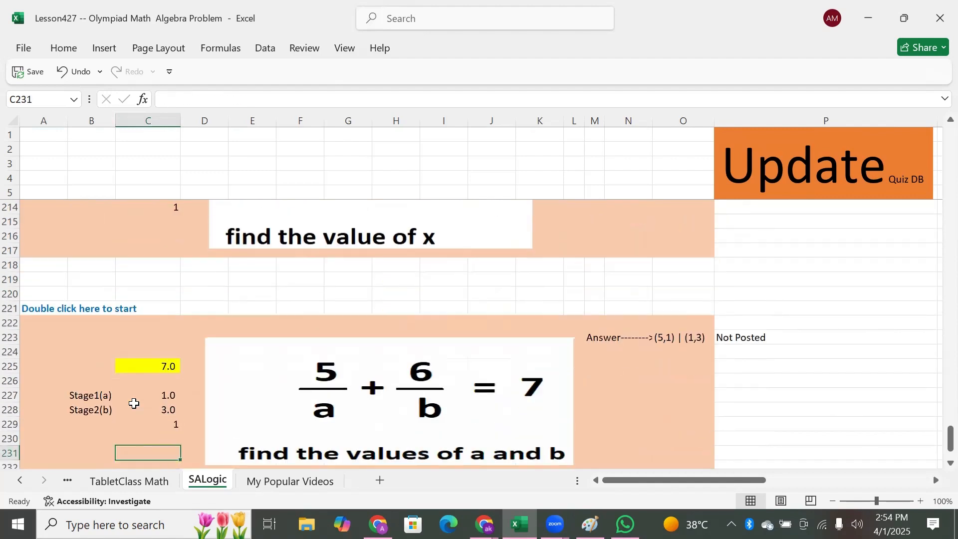
key(Up)
key(Up)
key(Up)
key(Up)
key(Up)
key(Up)
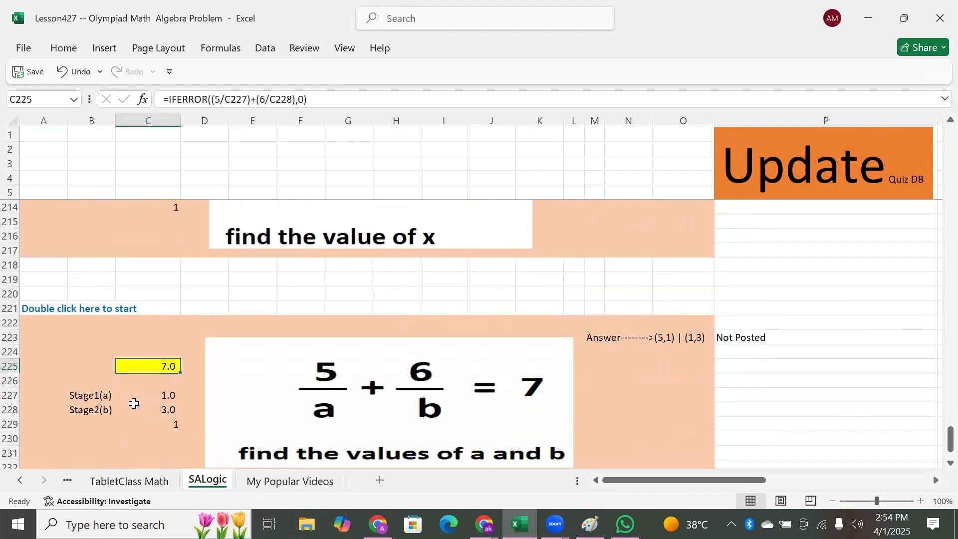
Step: Examine the Stage1(a) and Stage2(b) cells C227 and C228 together with the C225 formula that depends on them
key(Down)
key(Down)
key(Down)
key(Up)
key(Up)
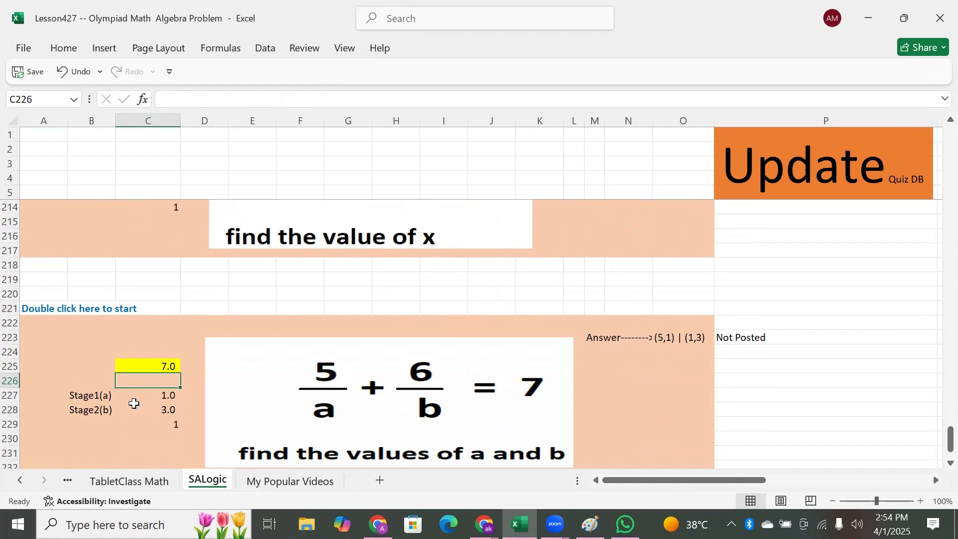
key(Down)
key(Down)
key(Up)
key(Down)
key(Up)
key(Up)
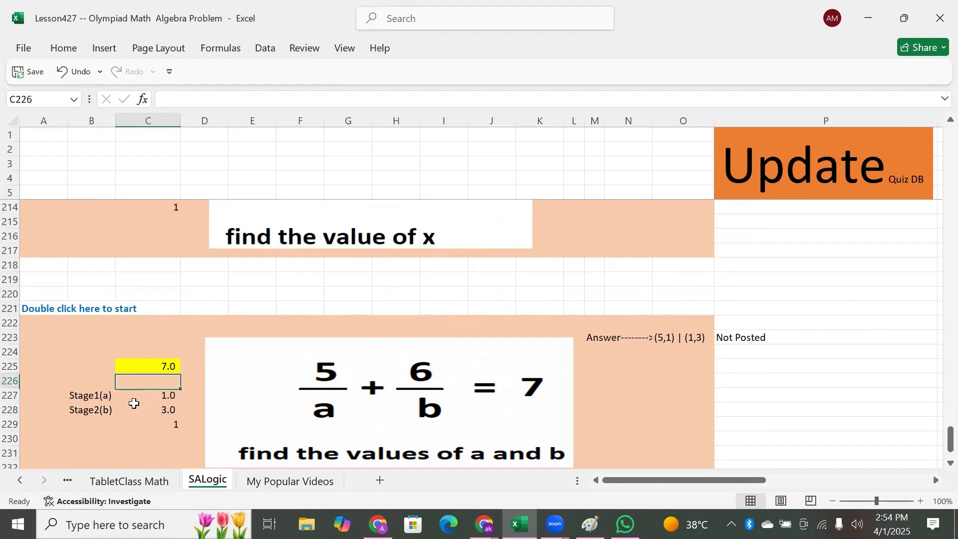
key(Down)
key(Down)
key(Up)
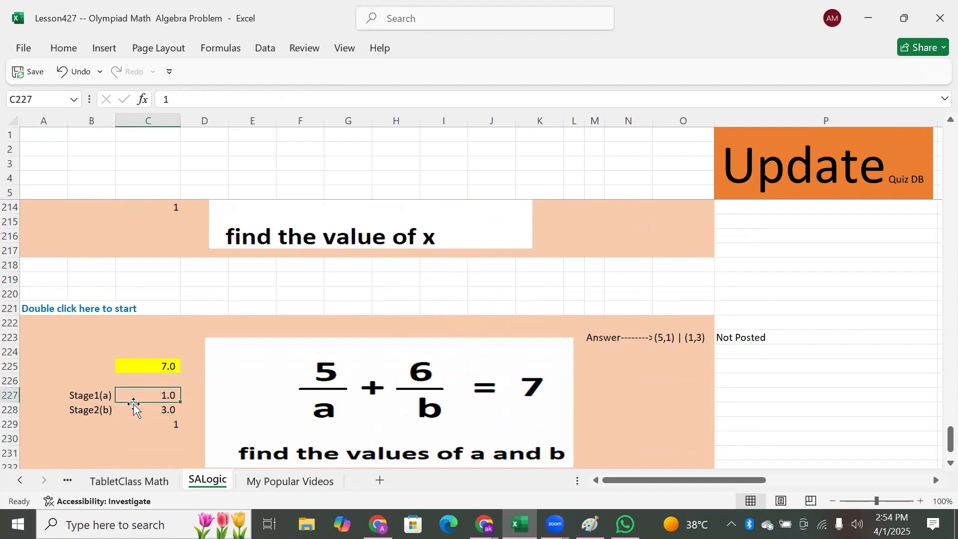
key(Down)
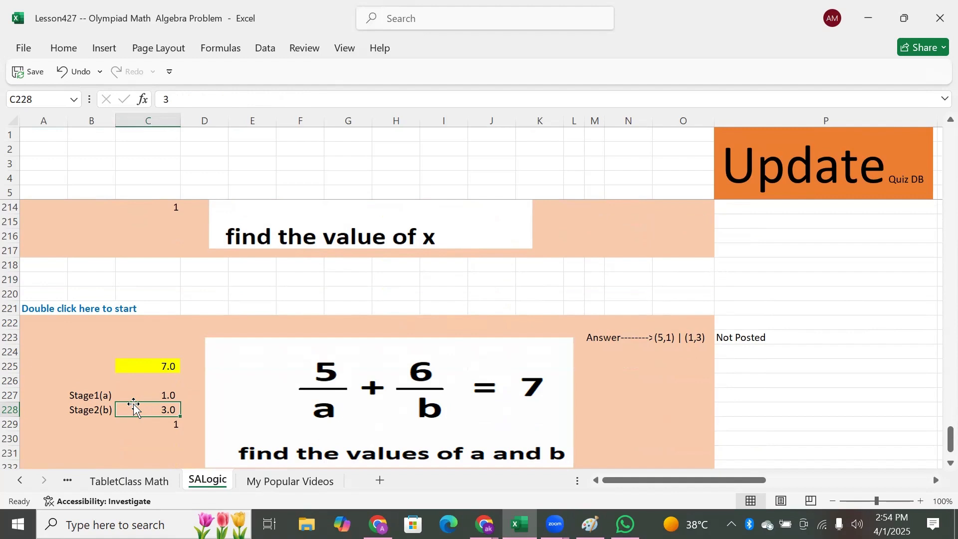
key(Up)
key(Up)
key(Up)
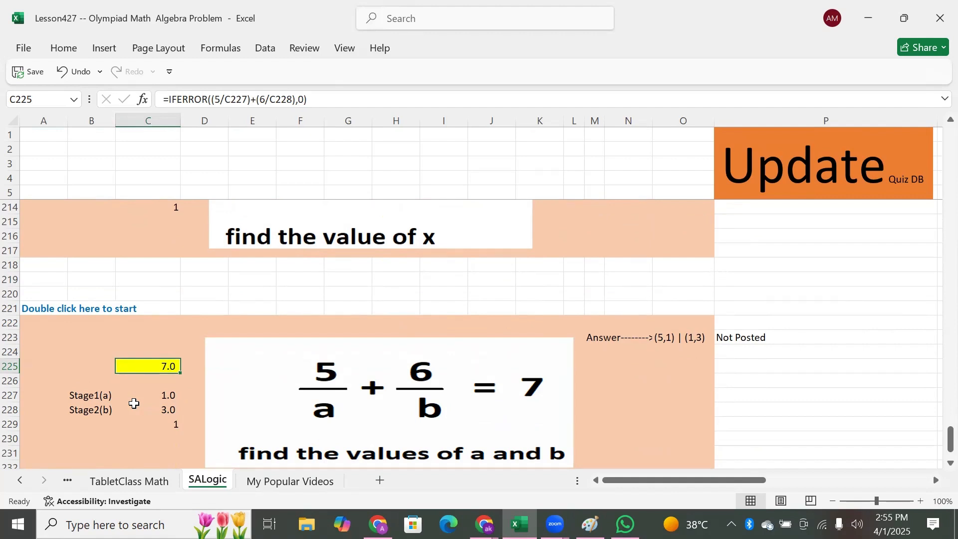
key(Down)
key(Down)
key(Down)
key(Up)
key(Down)
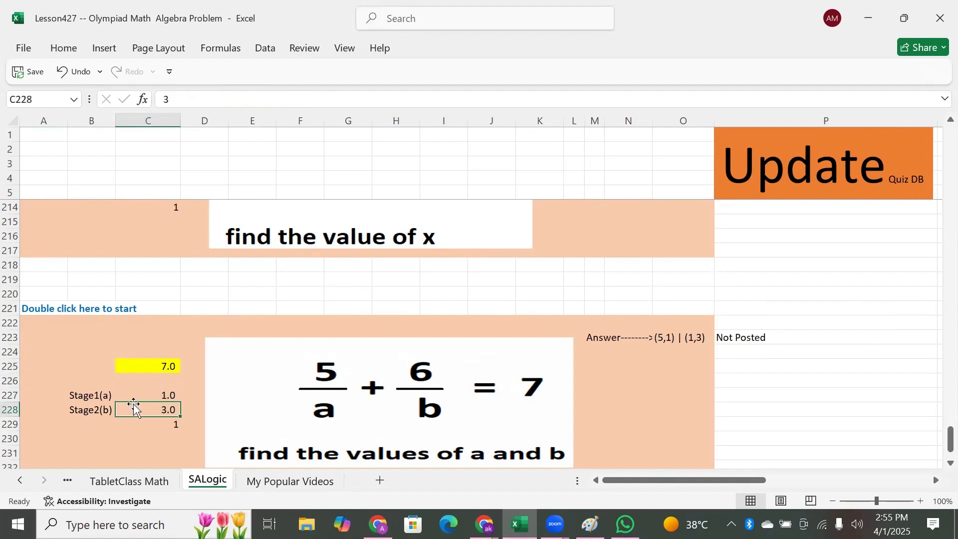
key(Up)
key(Down)
key(Up)
key(Down)
key(Up)
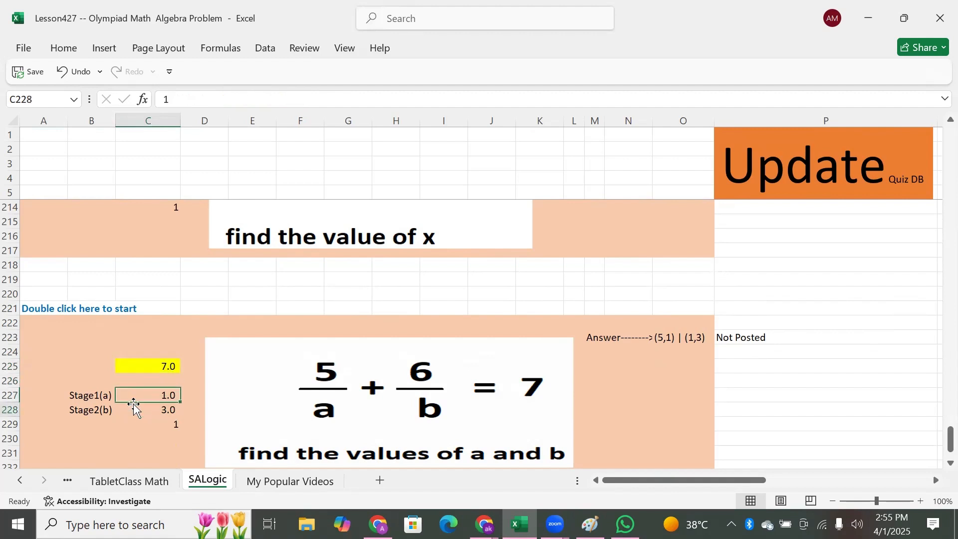
key(Down)
key(Up)
key(Down)
key(Up)
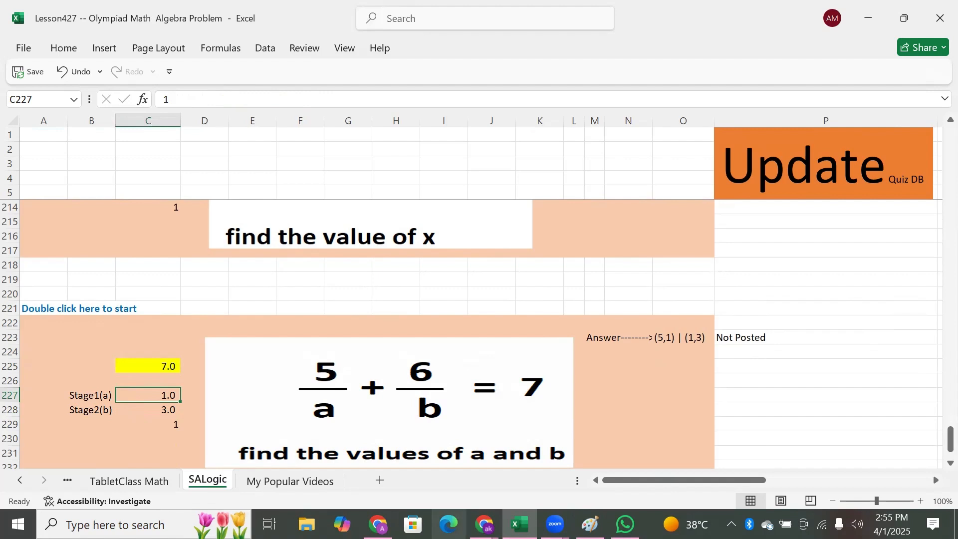
Step: Open the SALogic sheet's code and examine the x_row, st1 and st2 row assignments in the BeforeDoubleClick macro
right_click(207, 482)
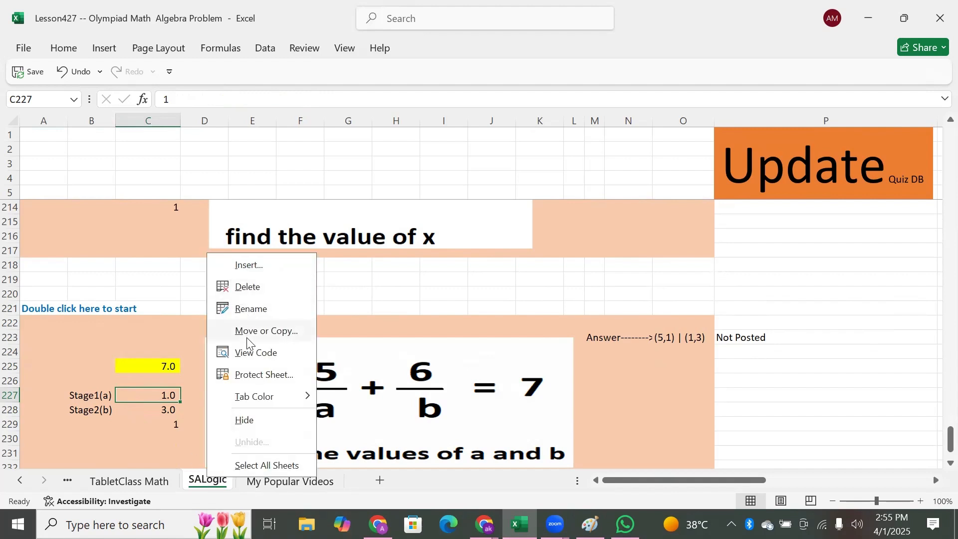
click(249, 354)
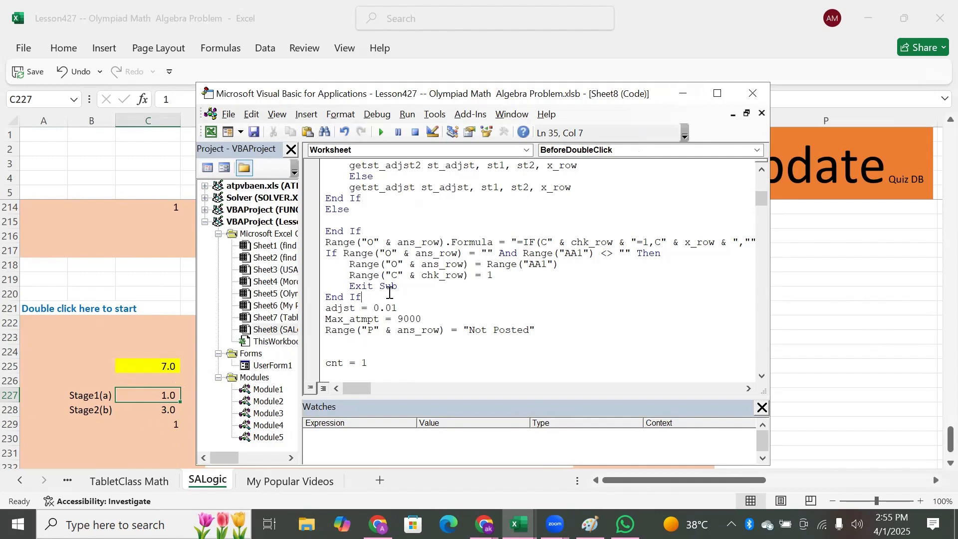
click(420, 230)
click(553, 175)
key(Up)
key(Up)
key(Up)
key(Up)
key(Up)
key(Up)
key(Up)
key(Up)
key(Up)
key(Up)
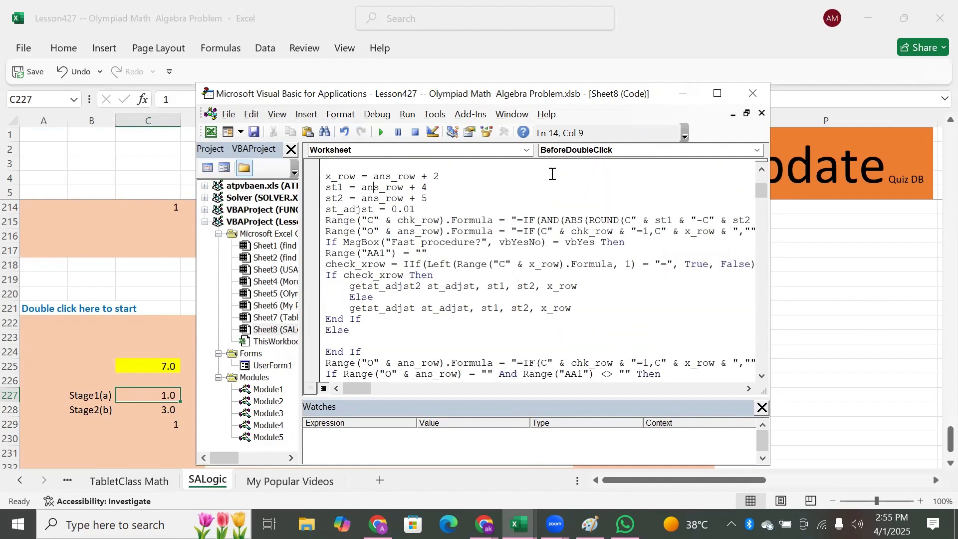
Step: Examine the check_xrow test that chooses between getst_adjst2 and getst_adjst in the macro, and return to the worksheet
key(Down)
key(Down)
key(Down)
key(Down)
key(Down)
key(Down)
key(Down)
click(403, 263)
key(Down)
key(Down)
click(358, 312)
key(Up)
key(Up)
key(Right)
key(Right)
key(Right)
key(Down)
key(Up)
key(Up)
key(alt+F11)
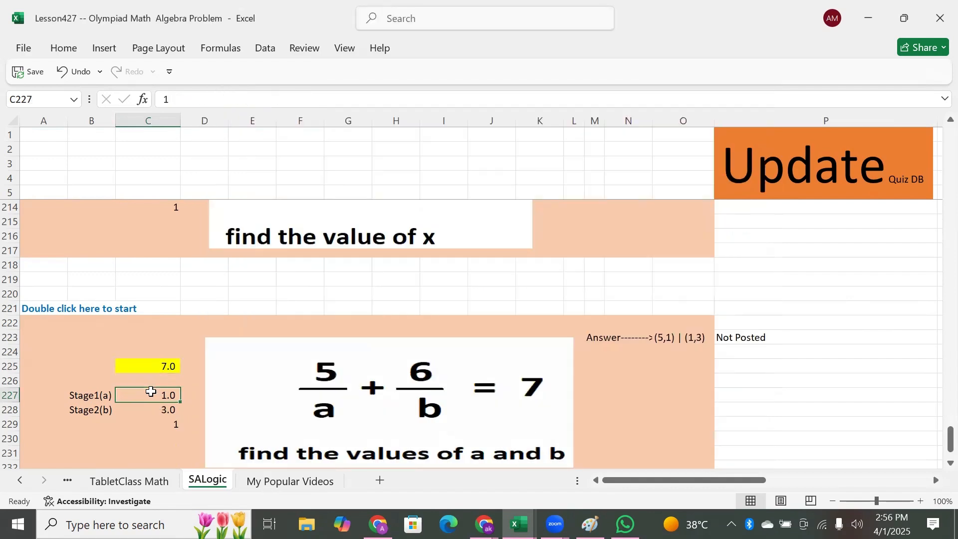
Step: Check the C225 formula and compare it with the highlighted x cell C210 in the preceding 5^x - 2^x problem
key(Up)
key(Up)
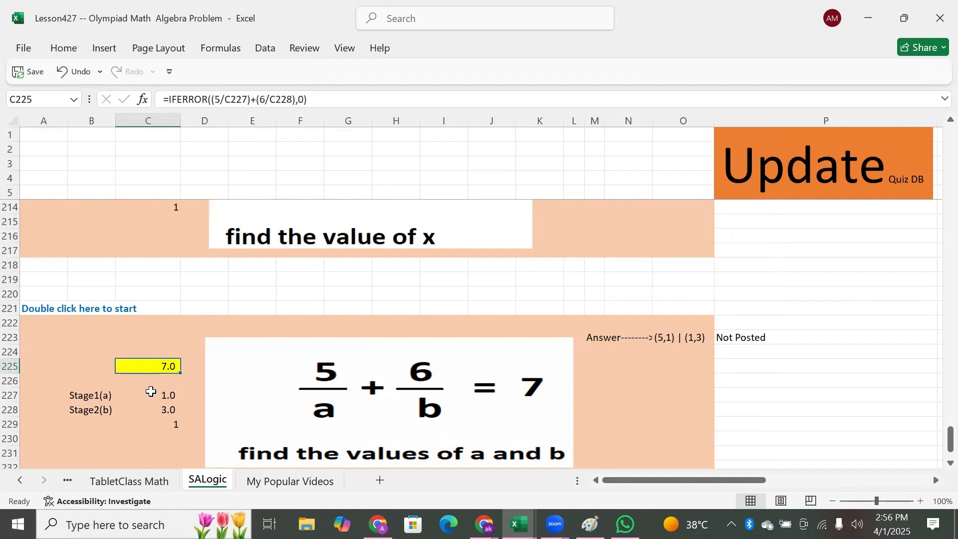
key(Up)
key(Up)
key(Up)
key(Up)
key(Up)
key(Up)
key(Up)
key(Up)
key(Up)
key(Up)
key(Up)
key(Up)
key(Up)
key(Up)
key(Up)
key(Up)
key(Up)
key(Up)
key(Up)
key(Up)
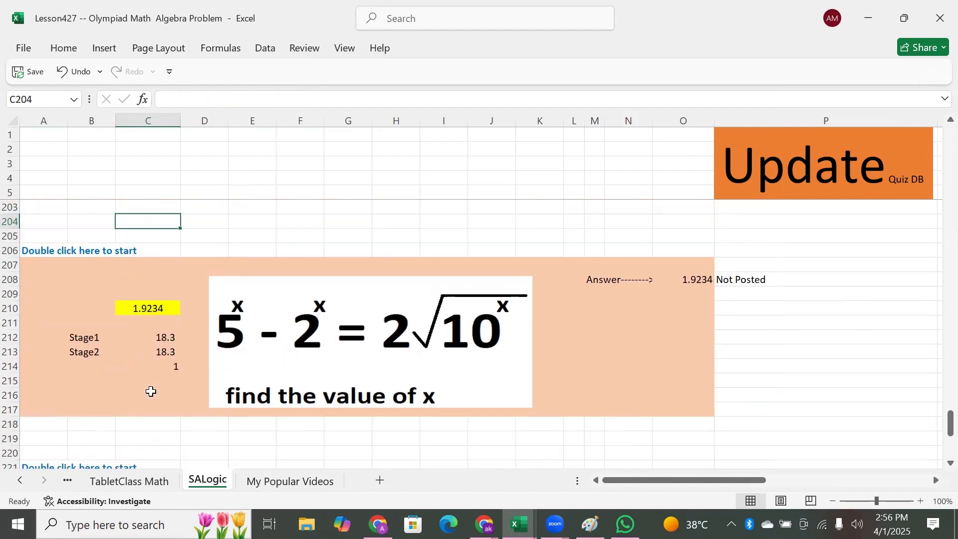
key(Down)
key(Down)
key(Down)
key(Down)
key(Down)
key(Down)
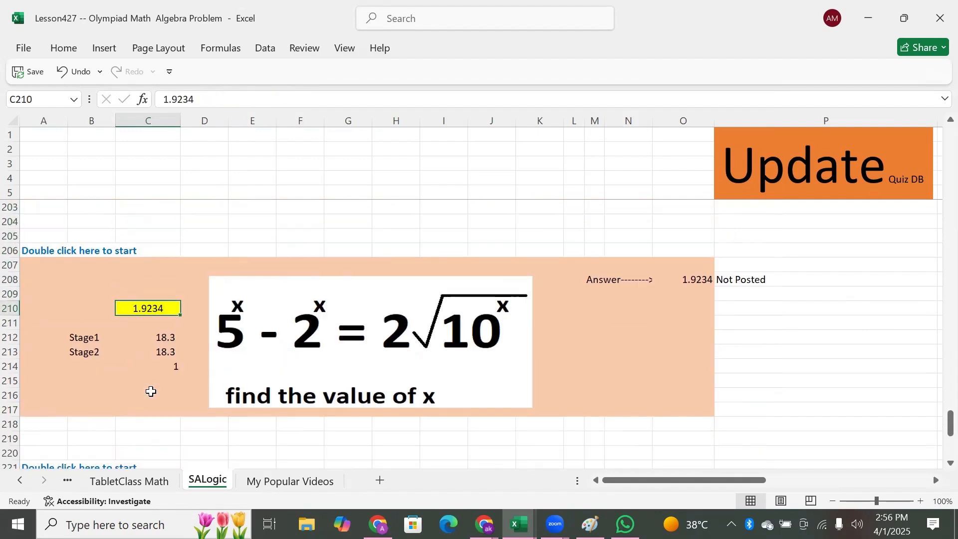
key(Right)
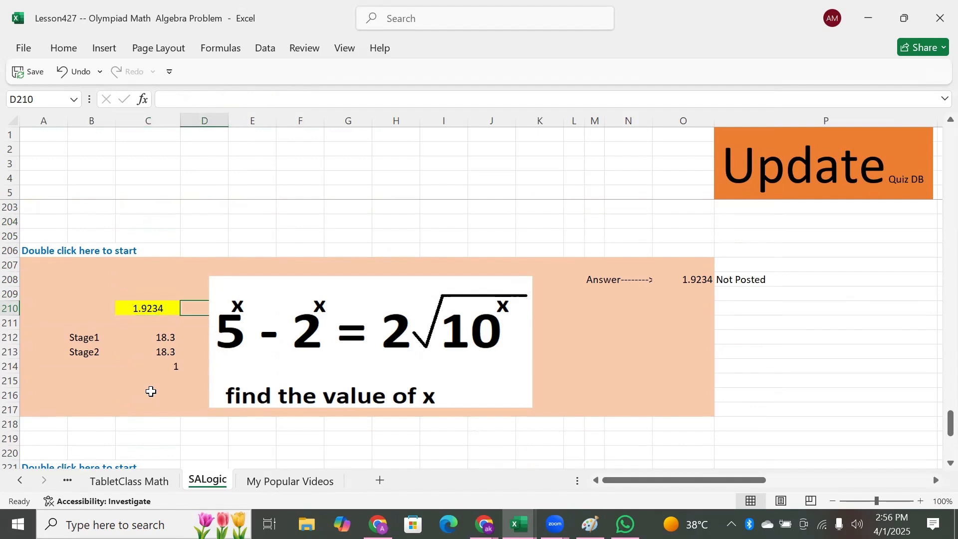
key(Left)
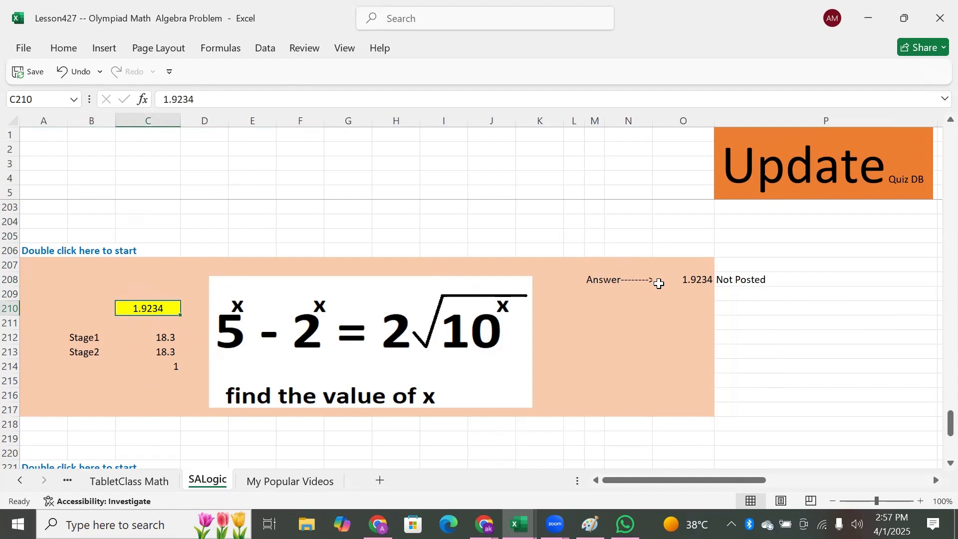
Step: Examine the Stage1 and Stage2 formulas in C212 and C213 that depend on the x cell C210
key(Down)
key(Down)
key(Down)
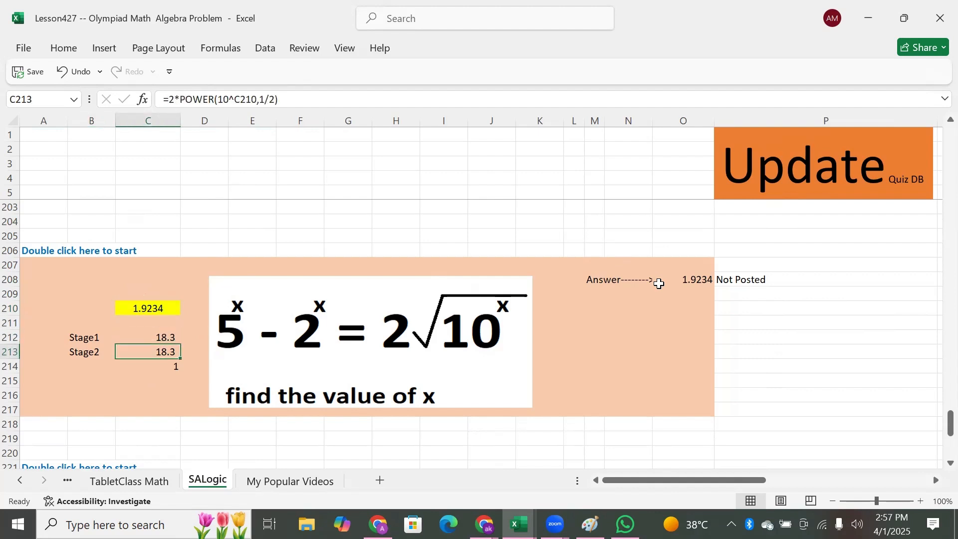
key(Up)
key(Up)
key(Up)
Step: Return to the 5/a + 6/b = 7 problem and examine the formula in its highlighted cell C225
key(Right)
key(Right)
key(Right)
key(Right)
key(Right)
key(Right)
key(Right)
key(Right)
key(Right)
key(Right)
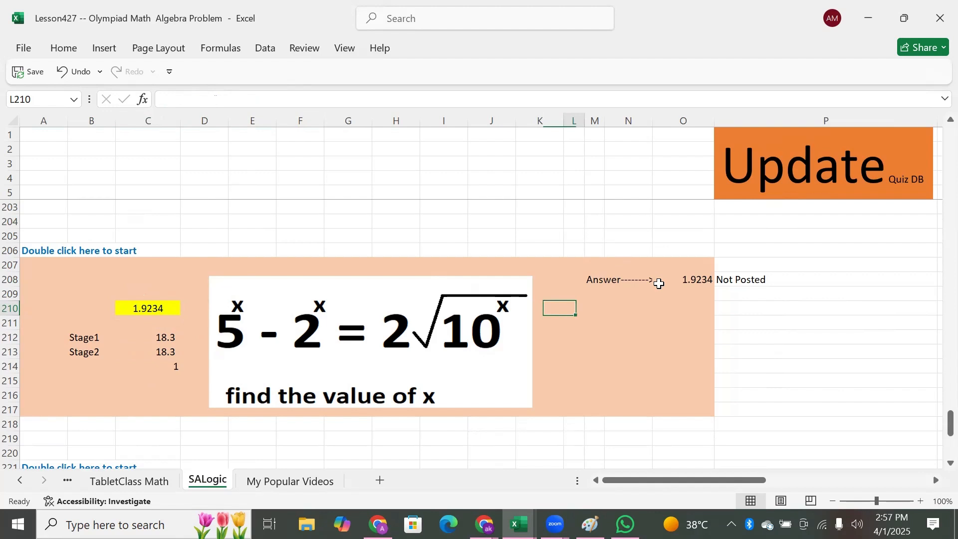
key(Down)
key(Down)
key(Down)
key(Down)
key(Down)
key(Down)
key(Down)
key(Down)
key(Down)
key(Down)
key(Down)
key(Down)
key(Down)
key(Down)
key(Down)
key(Down)
key(Down)
key(Down)
key(Down)
key(Down)
key(Down)
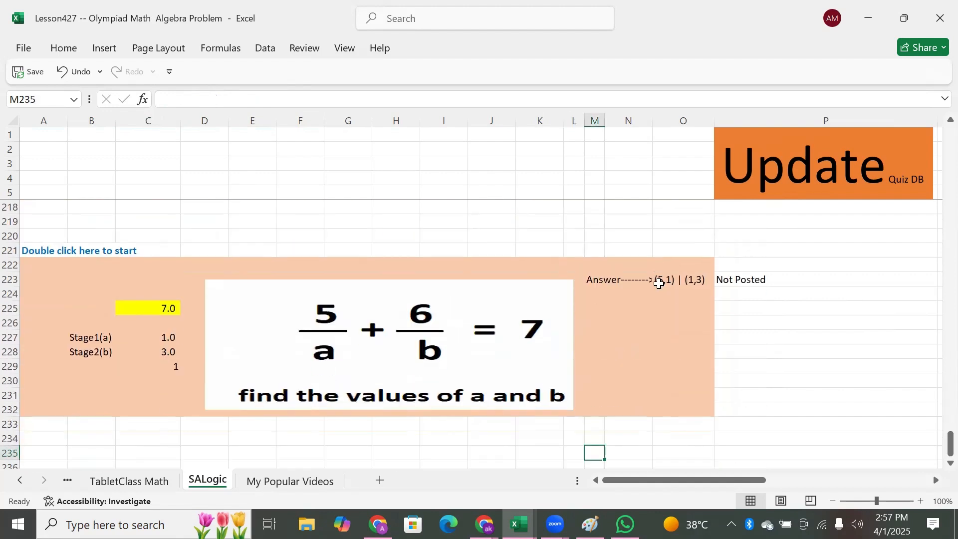
key(Up)
key(Up)
key(Up)
key(Up)
key(Up)
key(Up)
key(Up)
key(Up)
key(Up)
key(Up)
key(Up)
key(Up)
key(Up)
key(Down)
key(Down)
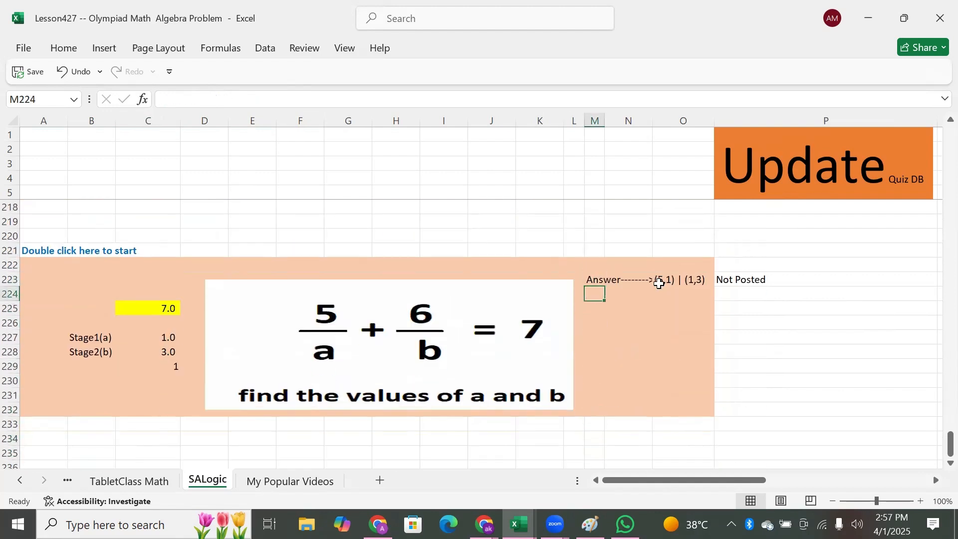
key(Down)
key(Left)
key(Left)
key(Left)
key(Left)
key(Left)
key(Left)
key(Left)
key(Left)
key(Left)
key(Left)
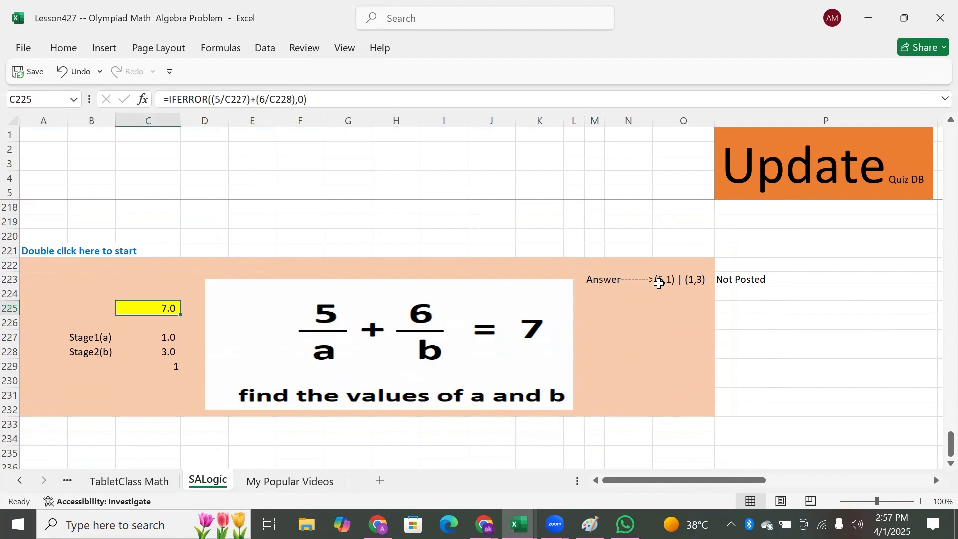
Step: Examine the Stage1(a) and Stage2(b) inputs in C227 and C228 together with the C225 formula that uses them
key(Down)
key(Down)
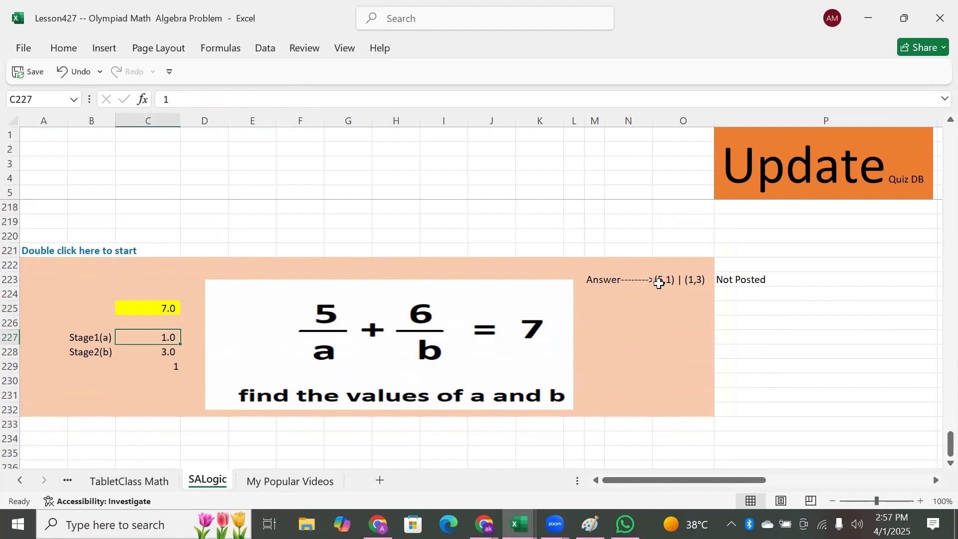
text(3)
key(Down)
key(Up)
key(Down)
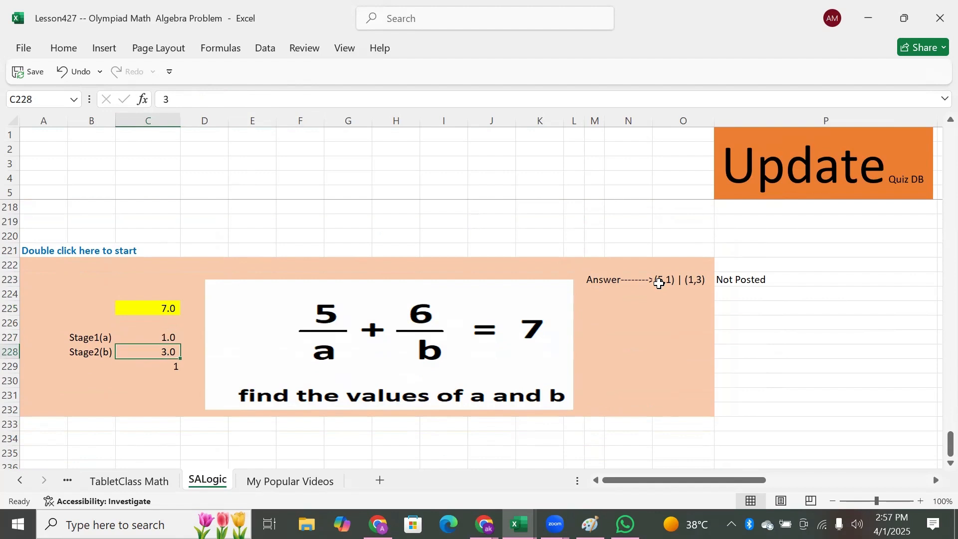
key(Up)
key(Down)
key(Up)
key(Down)
key(Up)
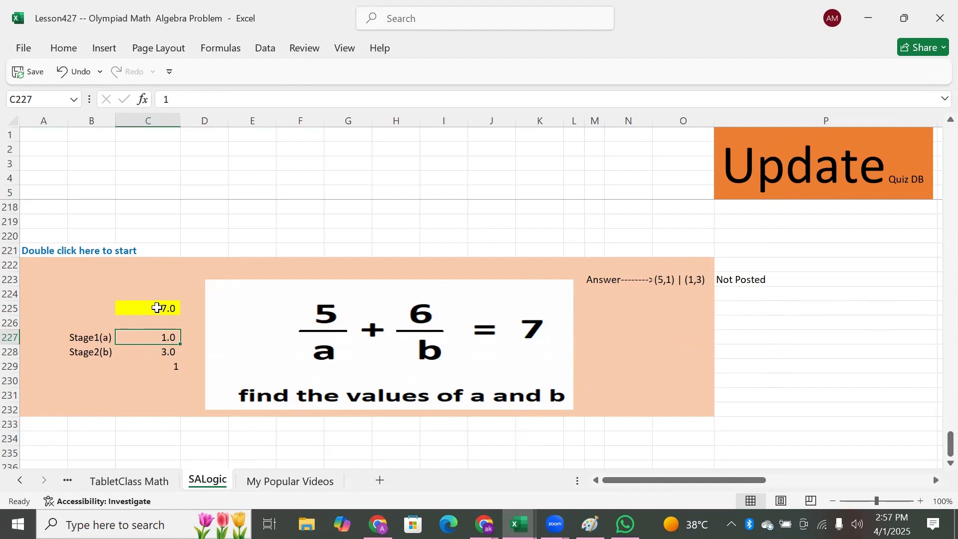
key(Down)
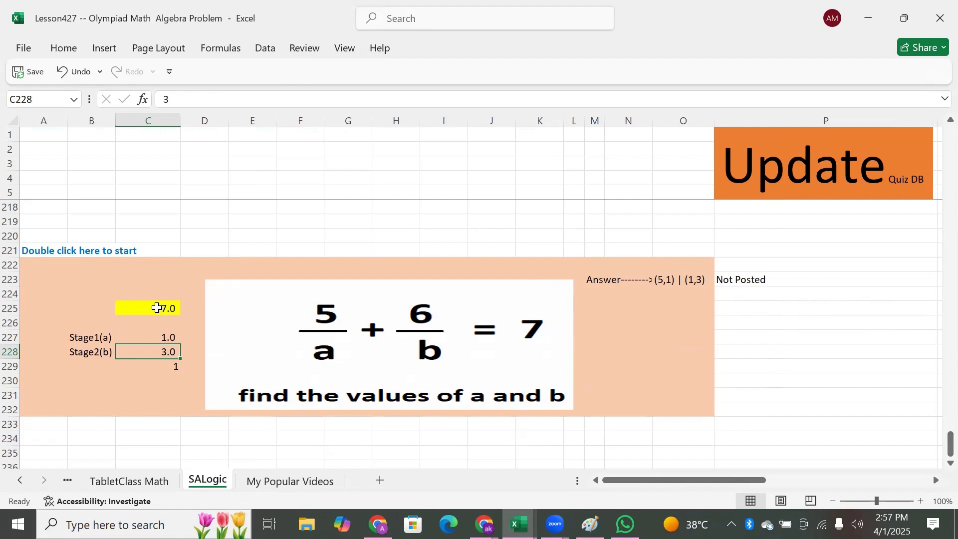
click(157, 308)
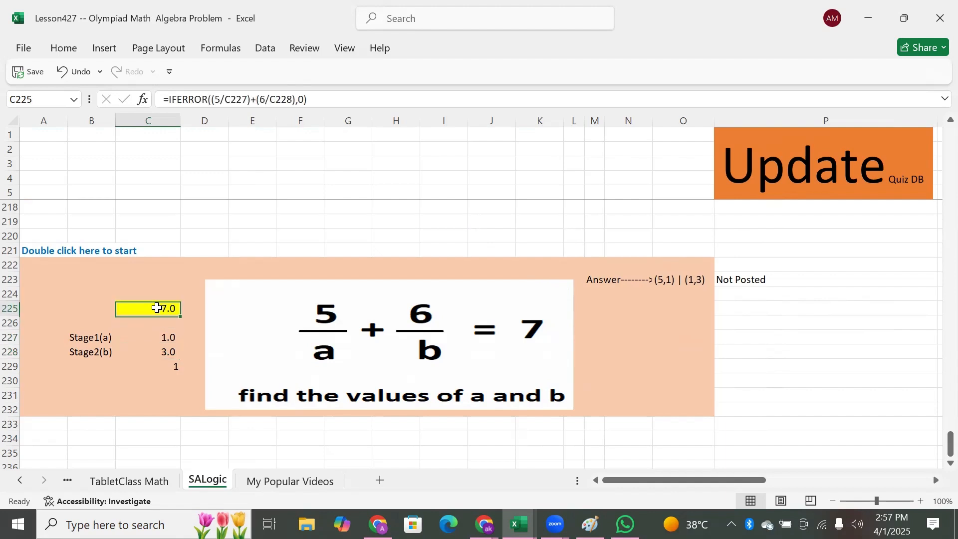